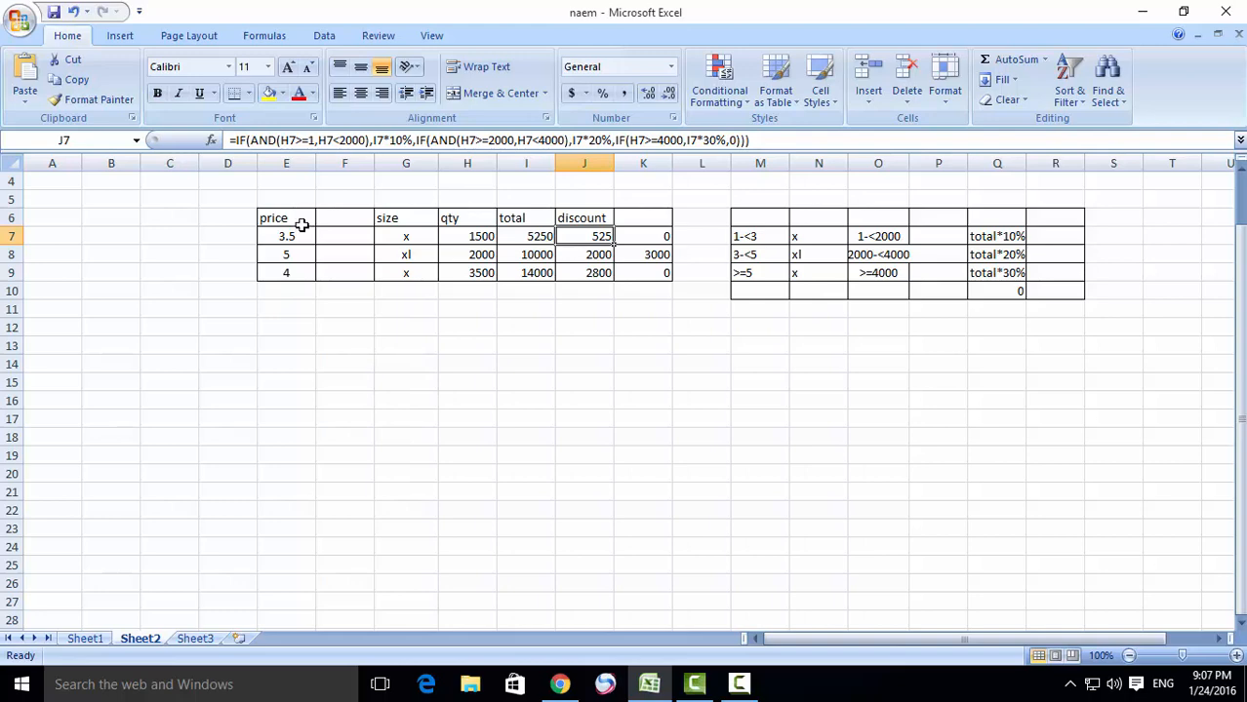
- Copy the price, size and qty block E6:H9 and paste it starting at cell E13
drag(300, 218, 479, 270)
right_click(432, 248)
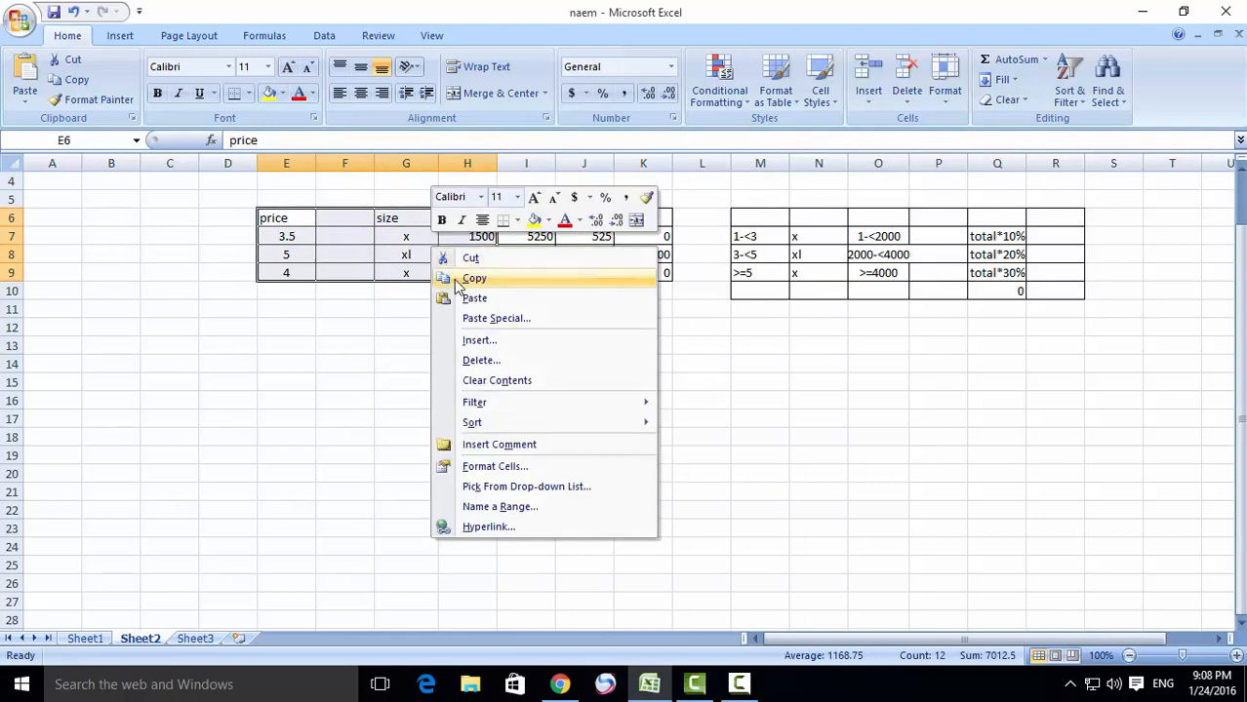
click(446, 278)
click(293, 344)
right_click(292, 345)
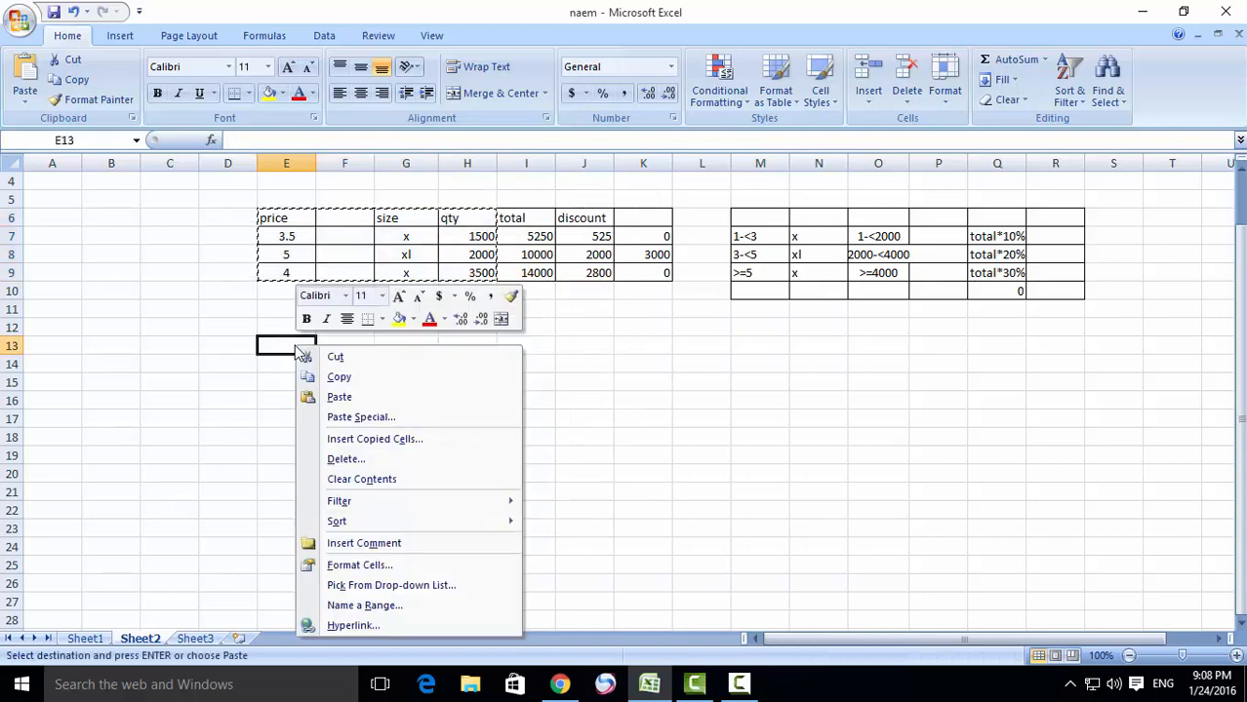
click(300, 397)
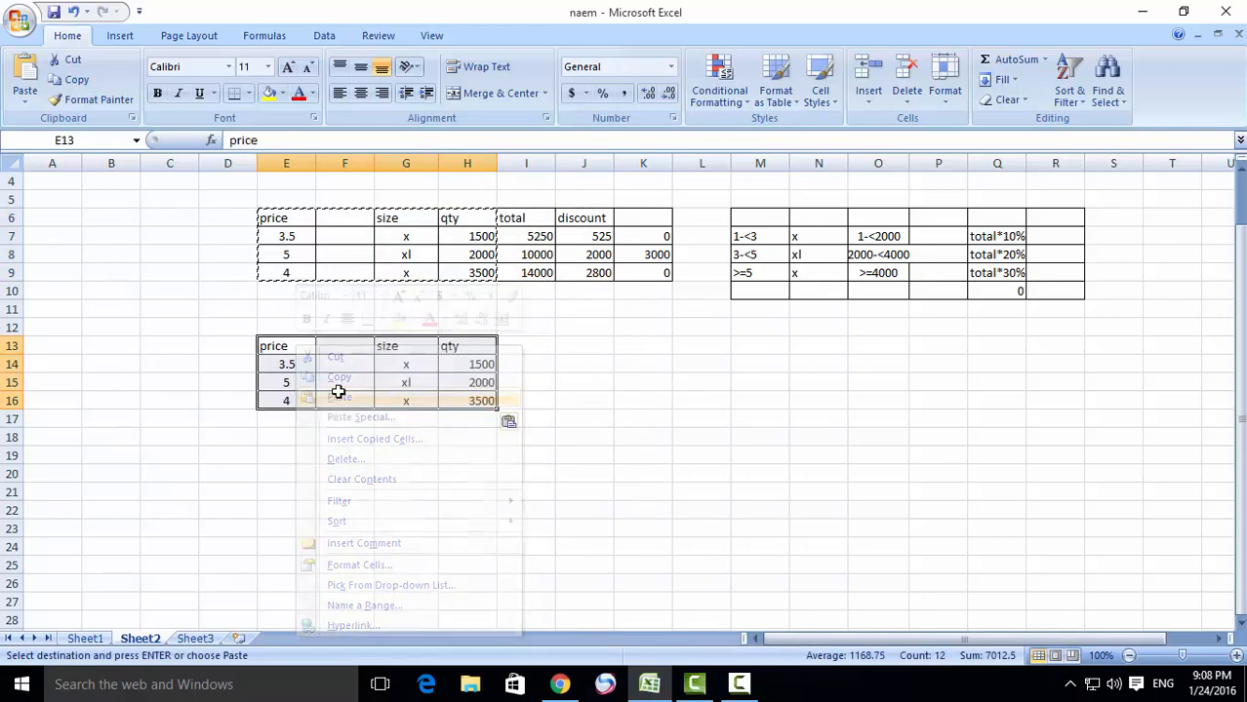
- Copy the bordered cell formatting of H13 onto the range I13:K16 with Format Painter
click(480, 349)
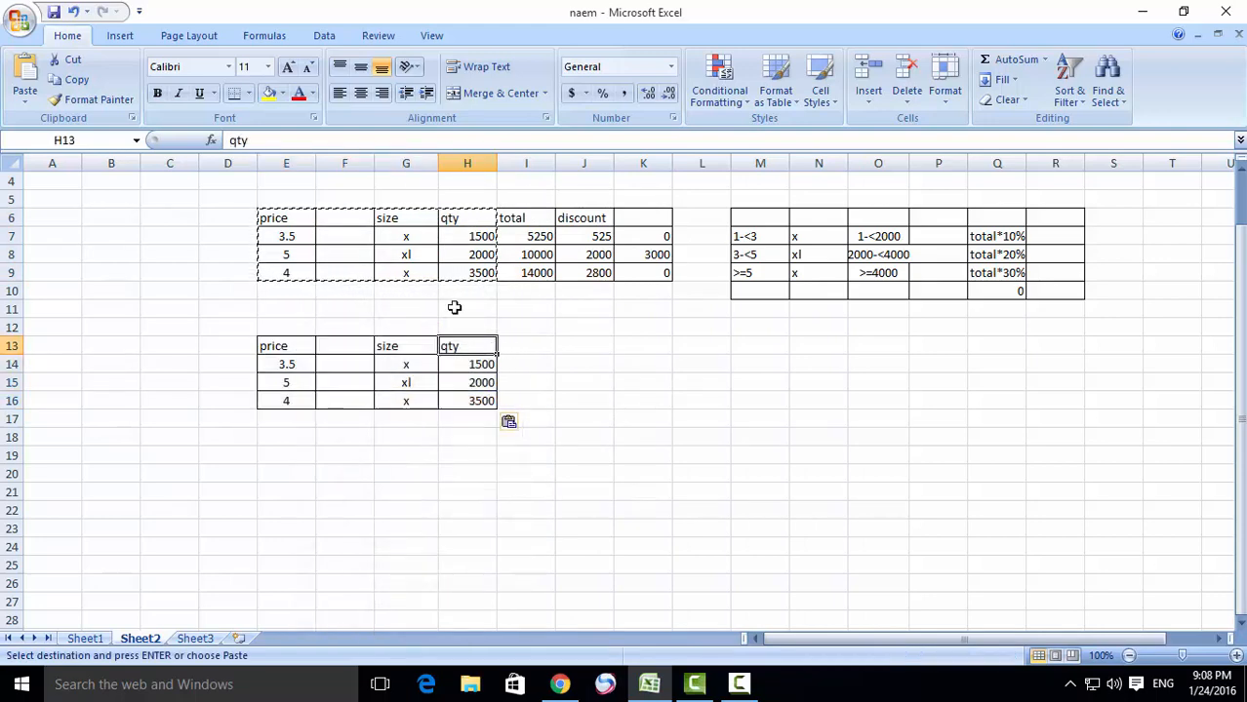
click(95, 99)
mouse_move(517, 354)
mouse_down()
mouse_move(529, 398)
mouse_move(639, 402)
mouse_up()
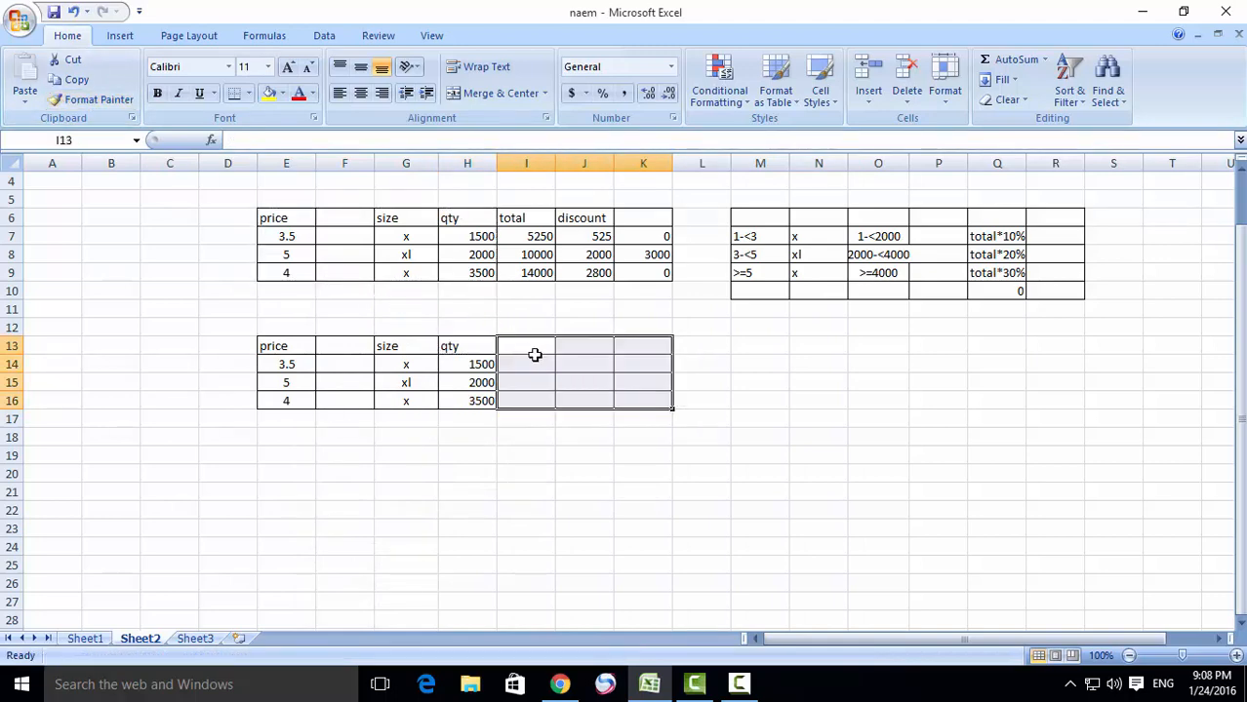
- Enter the headers "total" in I13 and "discount" in J13 of the new table
click(529, 350)
text(t)
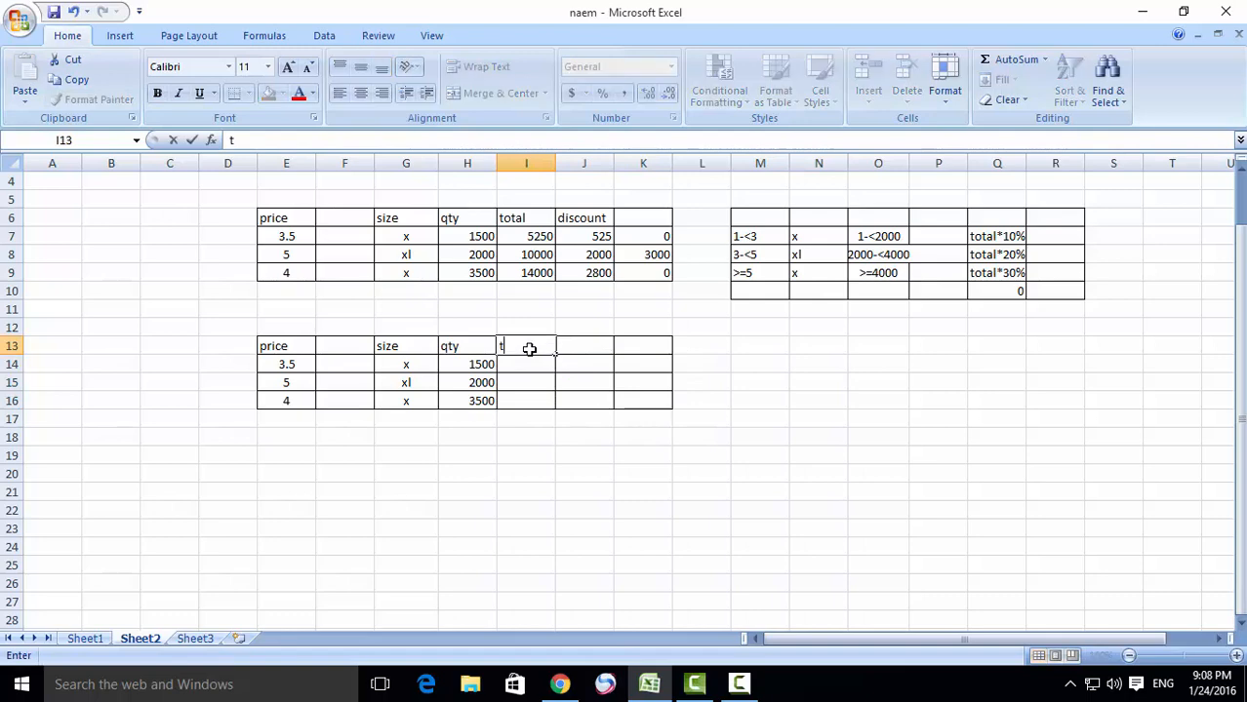
text(otal)
click(578, 349)
text(di)
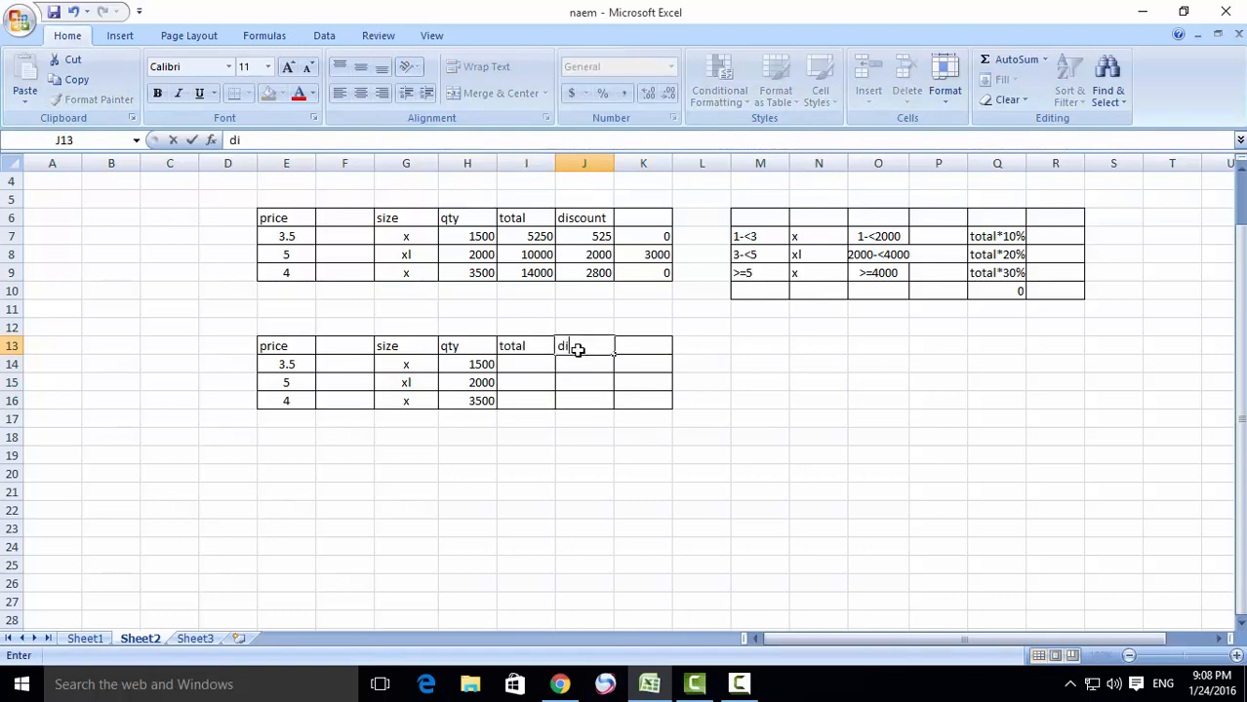
text(scount)
- Calculate the total in I14 with =E14*H14 and fill the formula down to I16
click(529, 370)
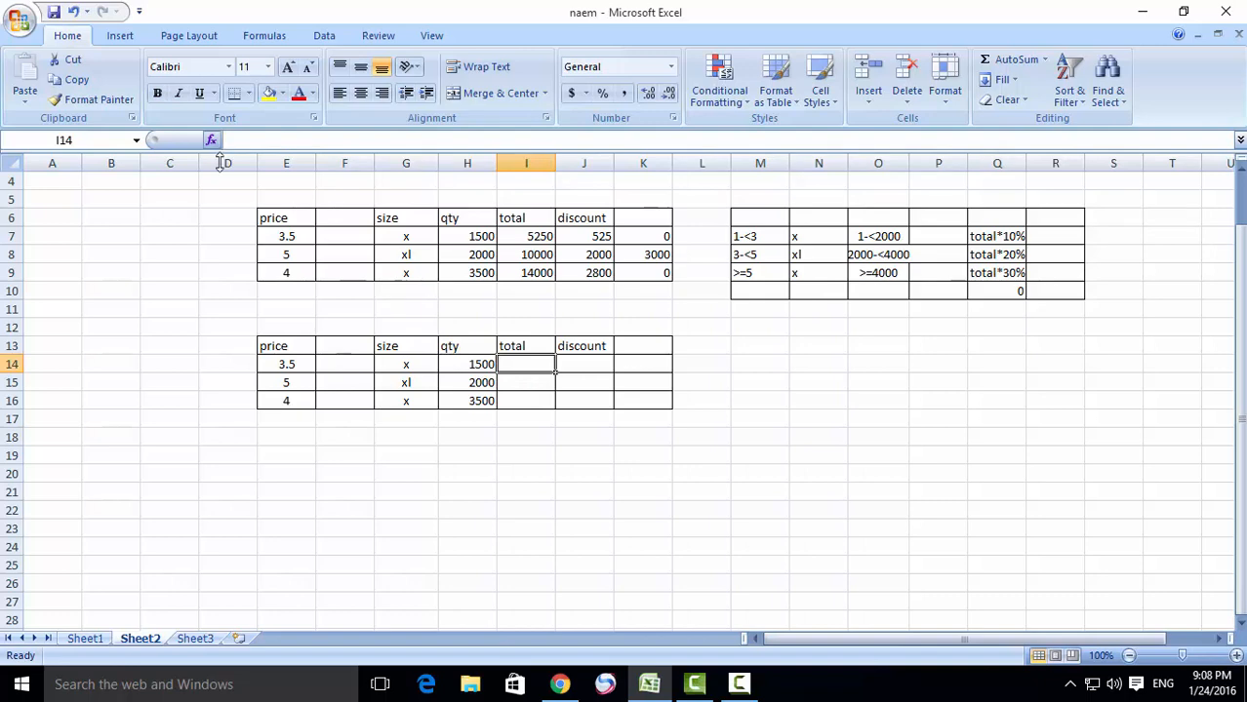
text(=)
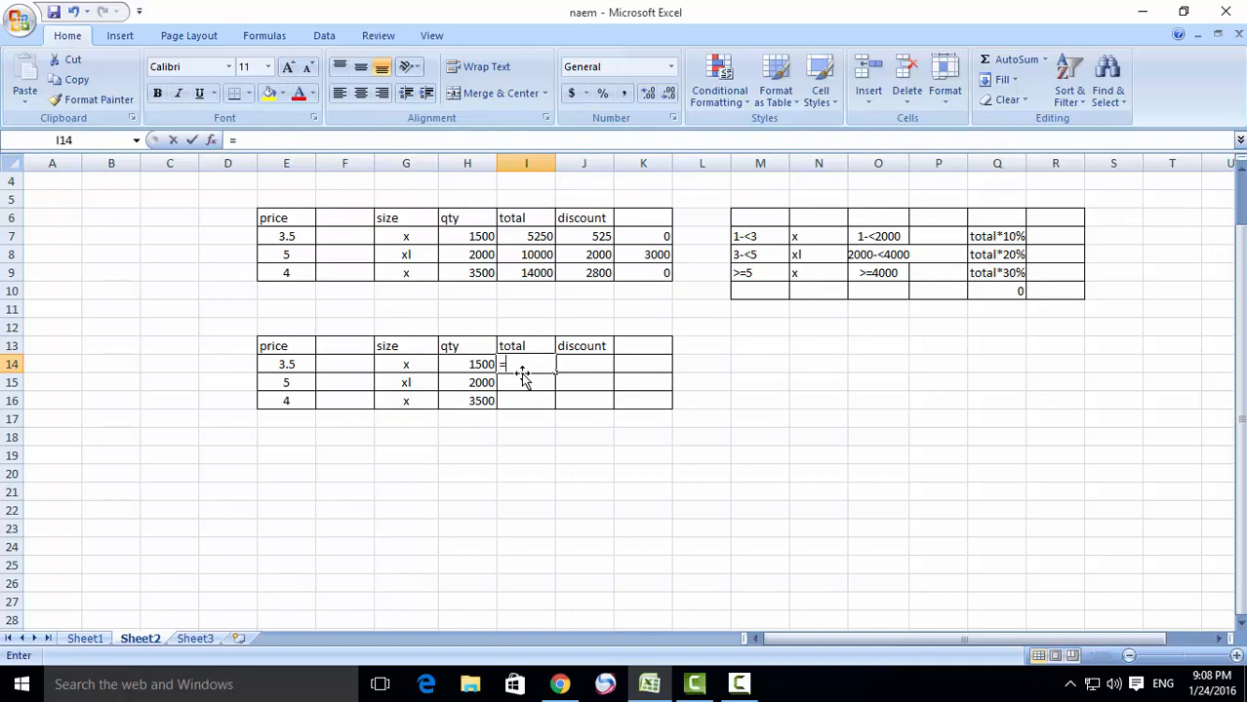
click(287, 368)
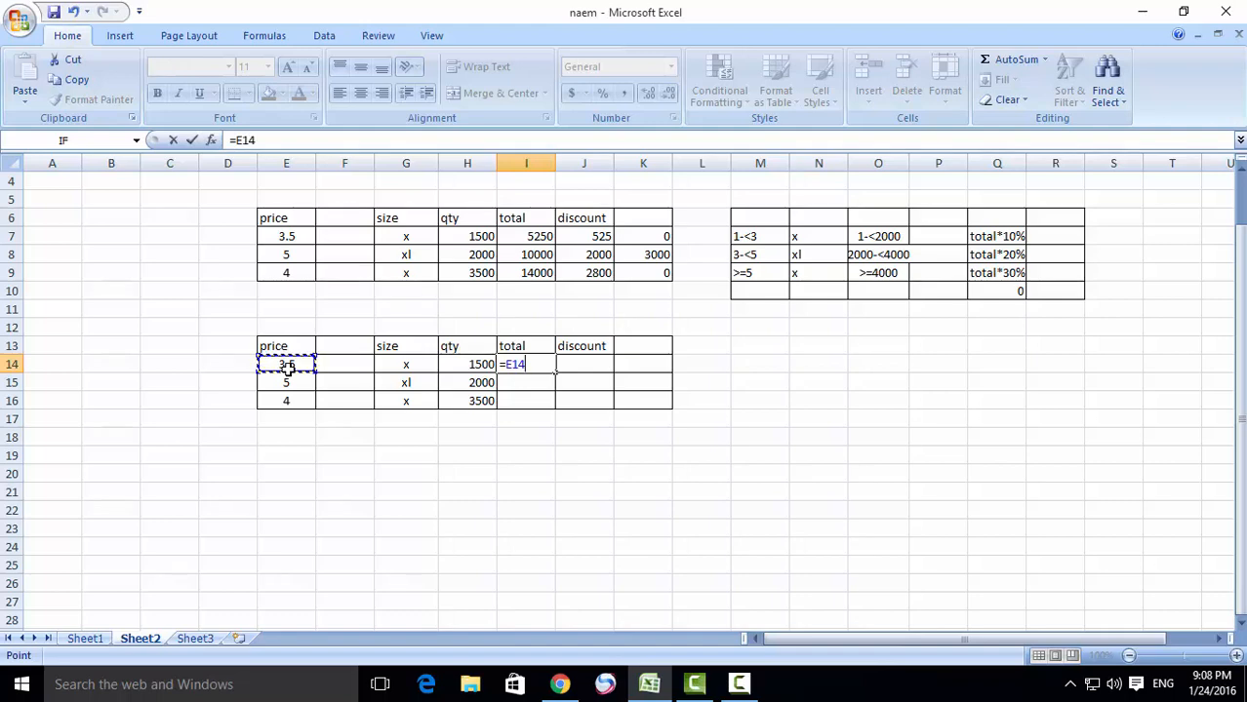
text(*)
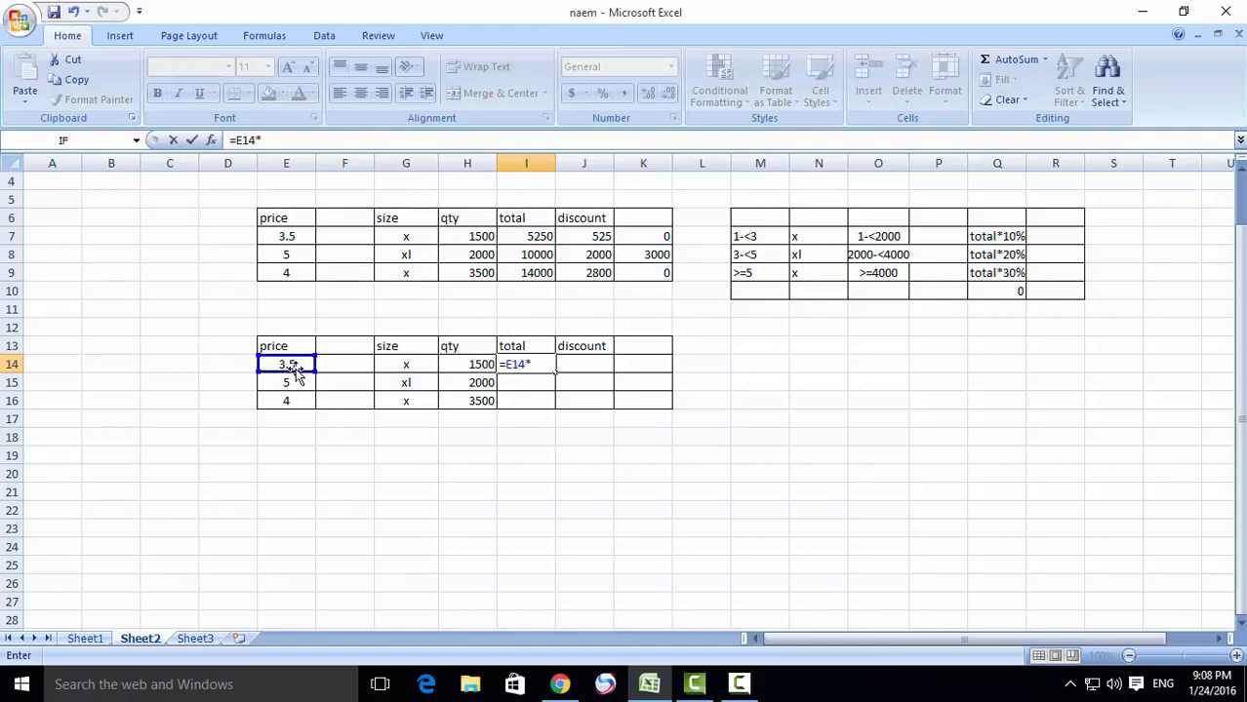
click(461, 365)
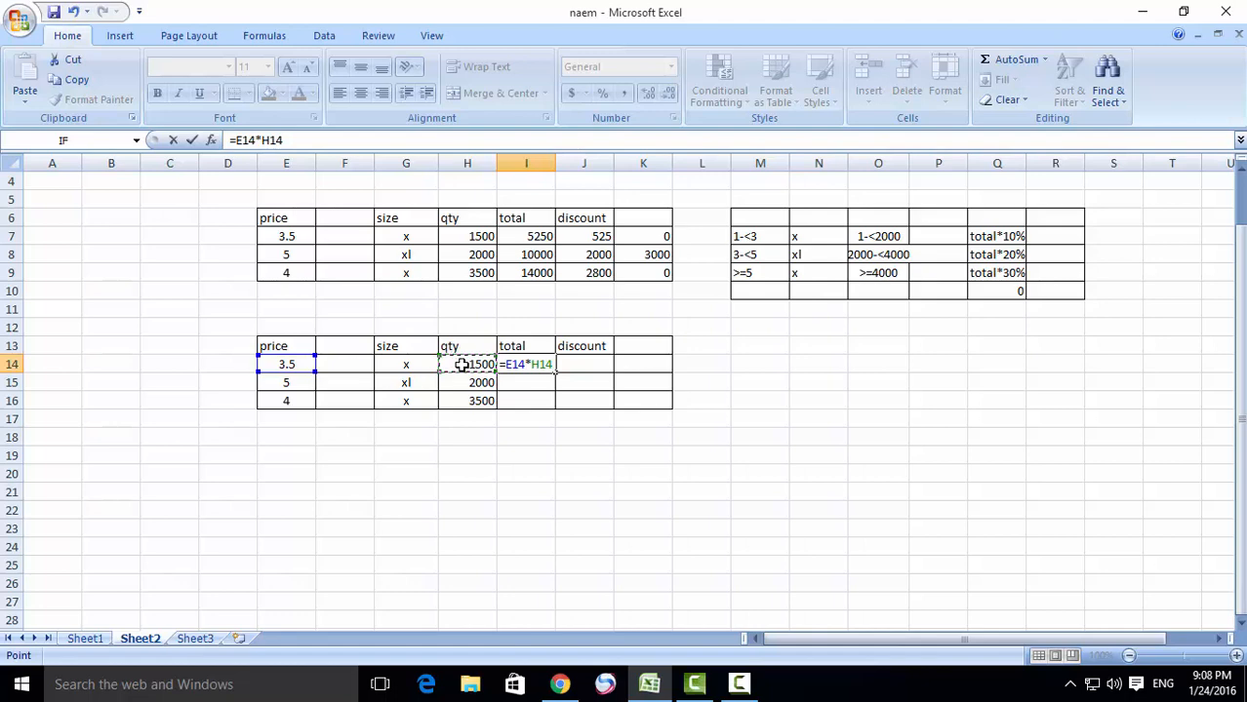
key(Return)
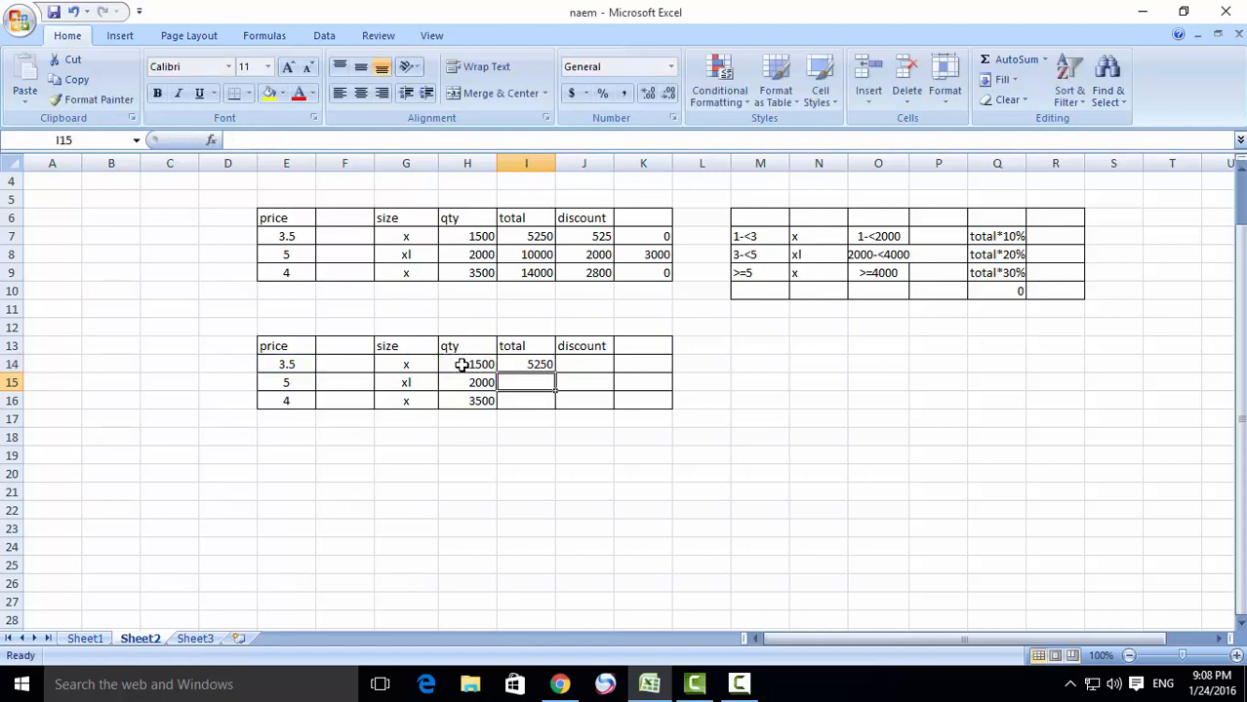
click(516, 364)
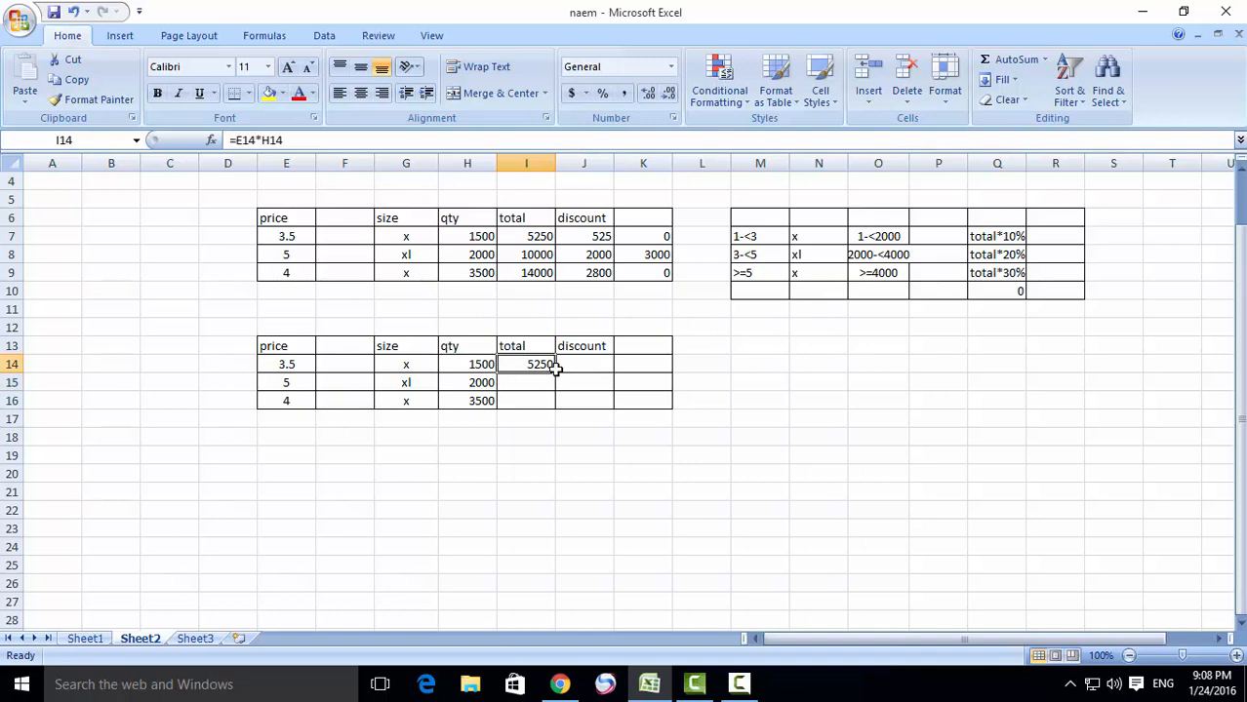
drag(555, 373, 554, 403)
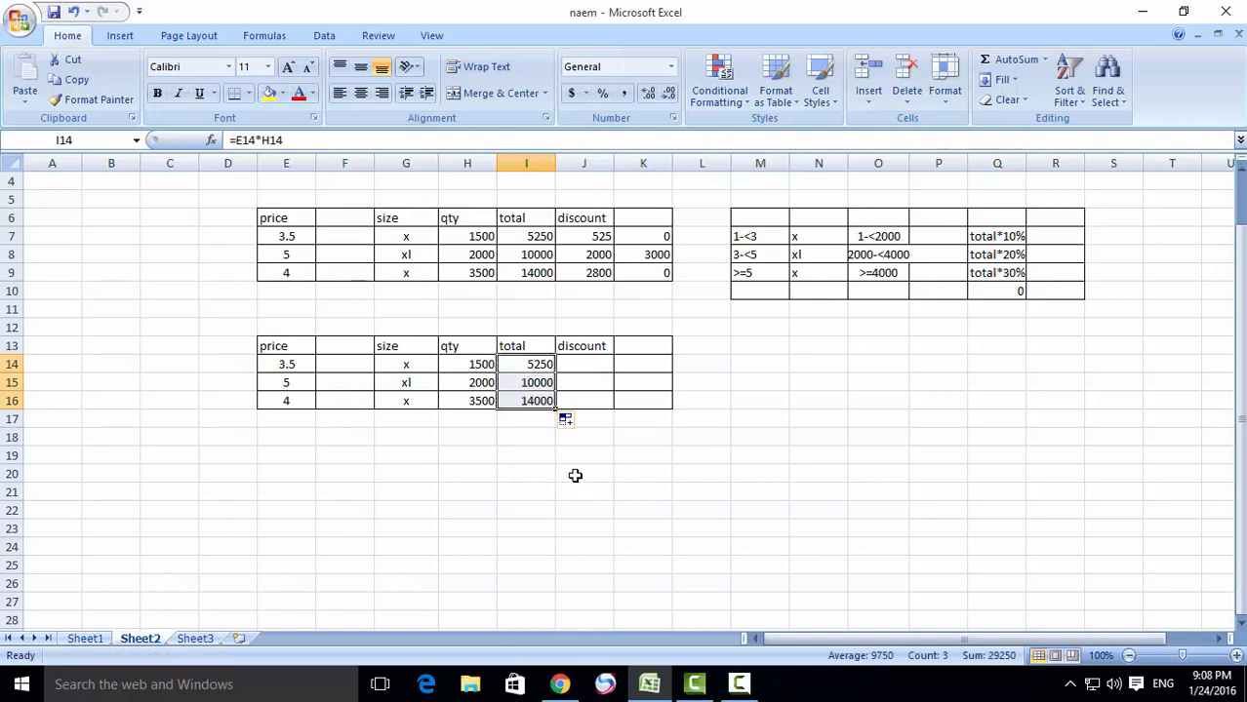
- Insert an IF function in J14 and begin its logical test as an AND with the condition H14>=1
click(578, 365)
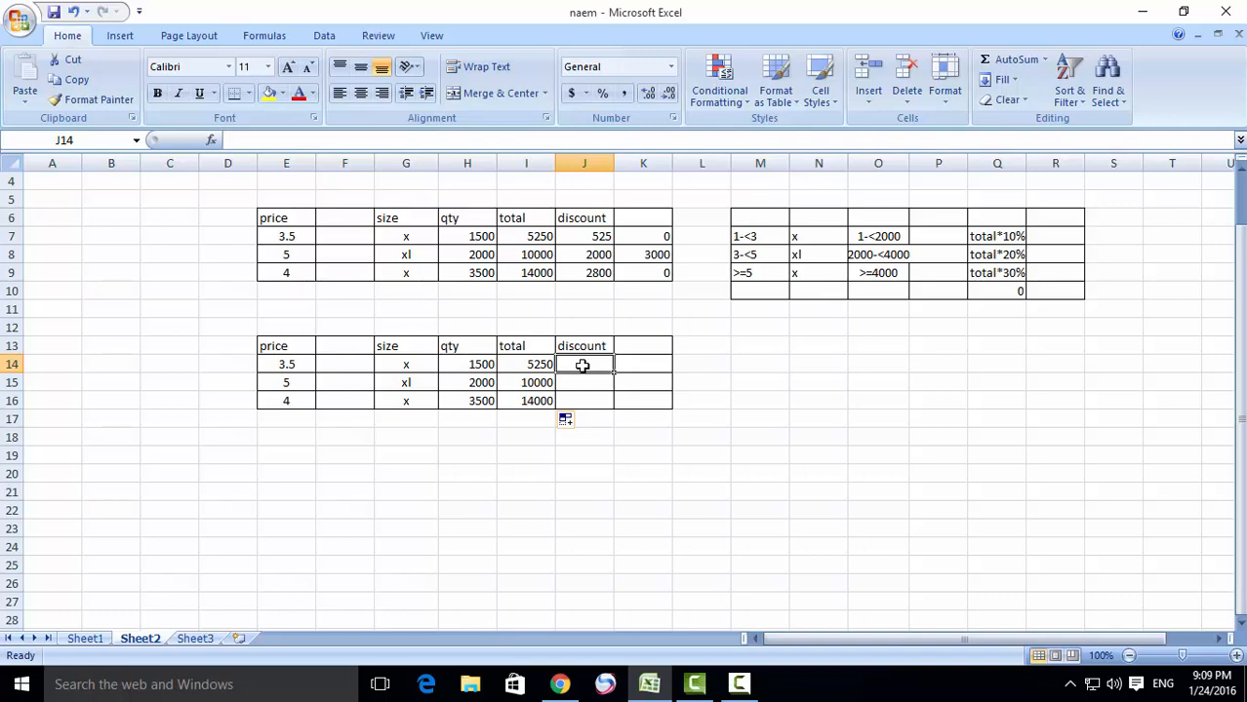
click(210, 140)
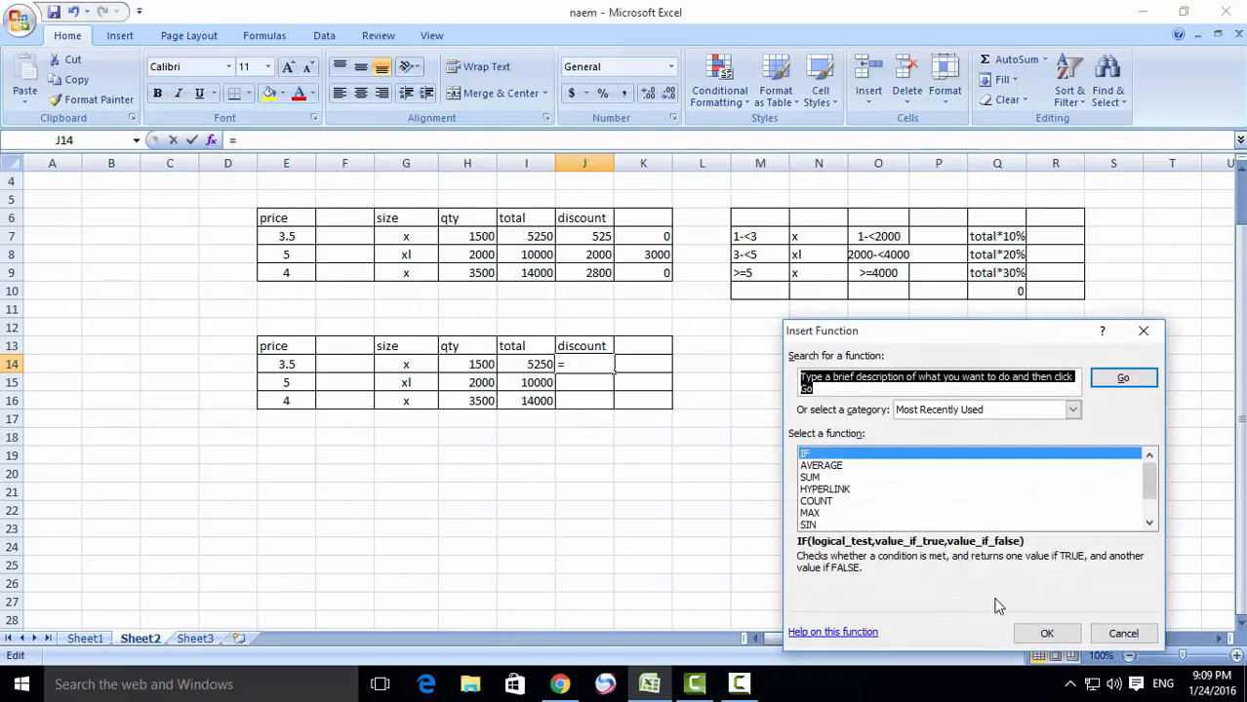
click(1042, 635)
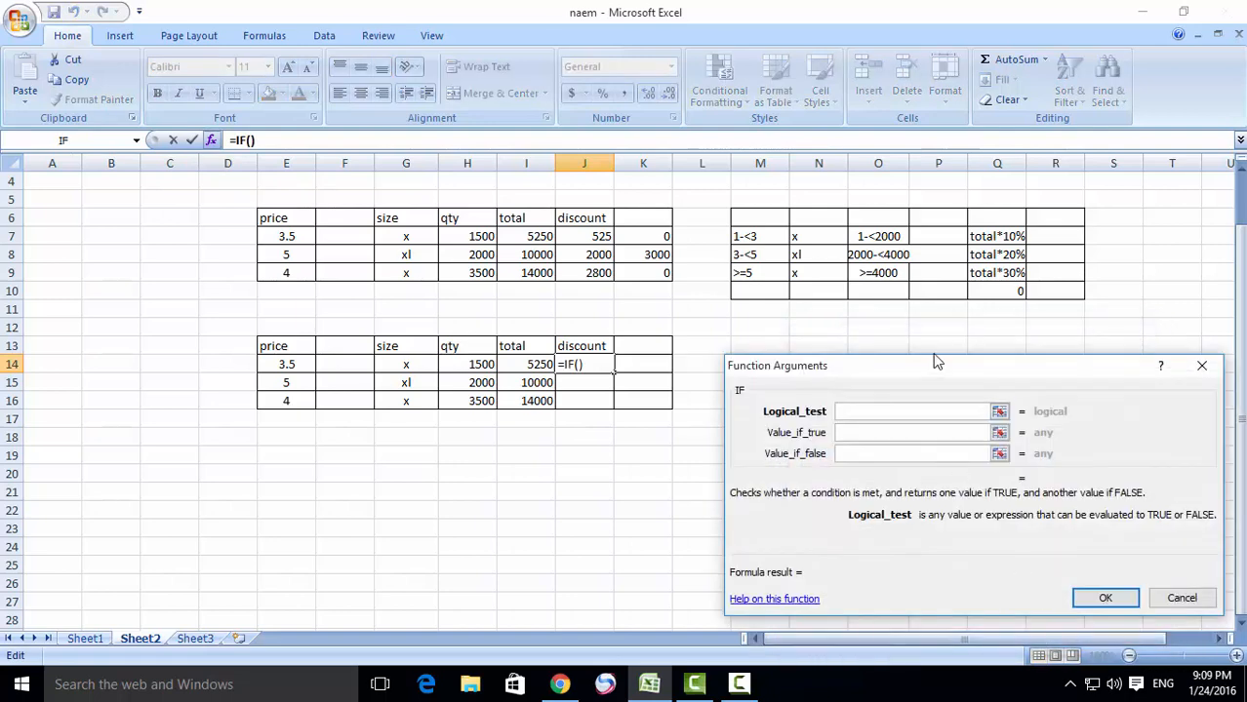
drag(944, 372, 940, 351)
text(and)
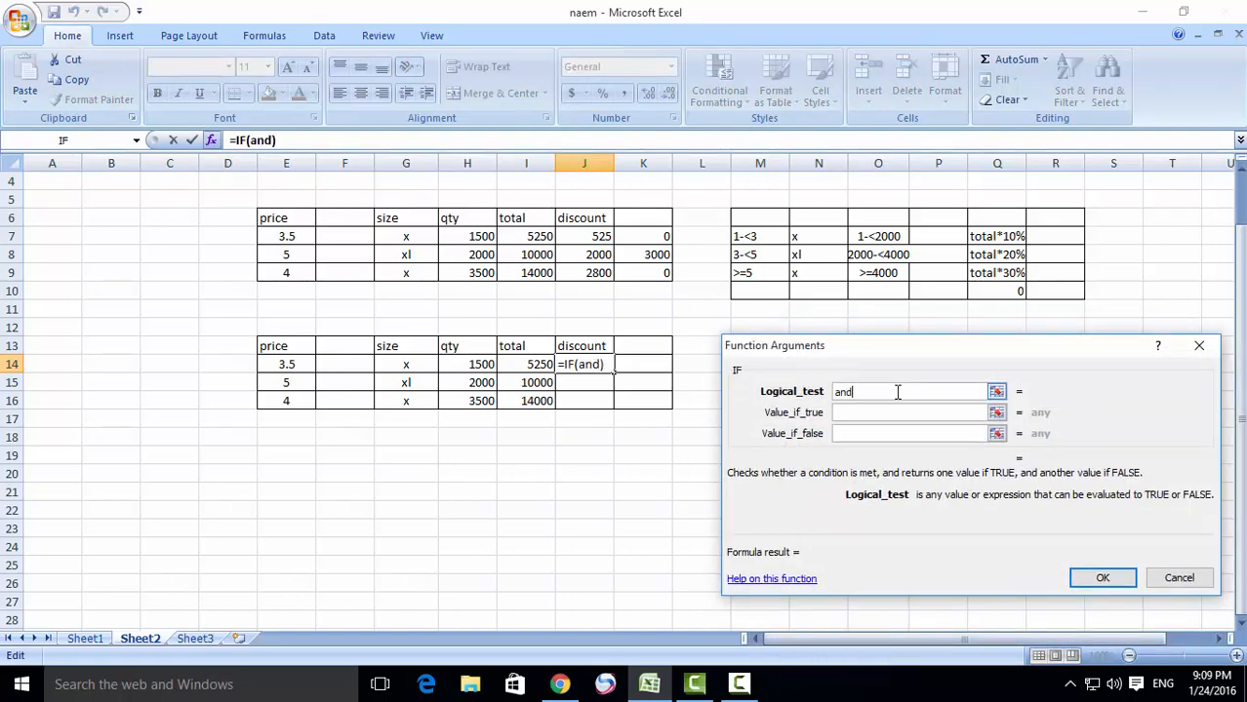
text(()
click(482, 364)
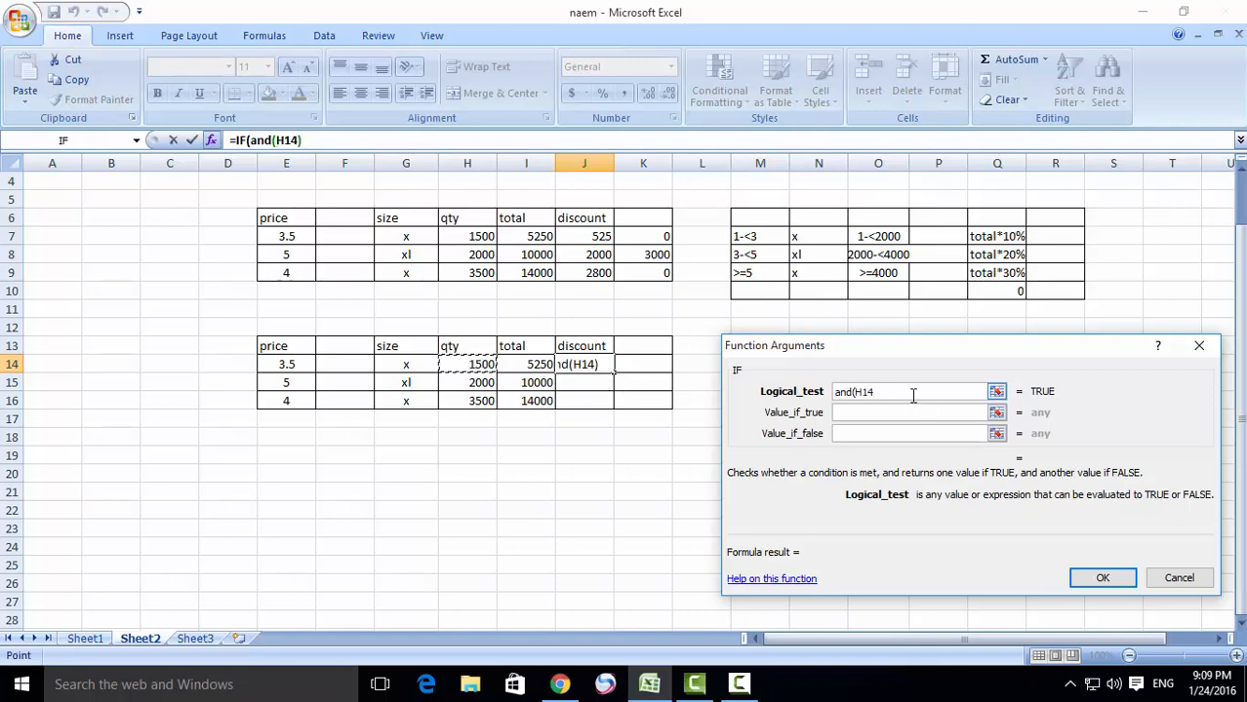
text(>)
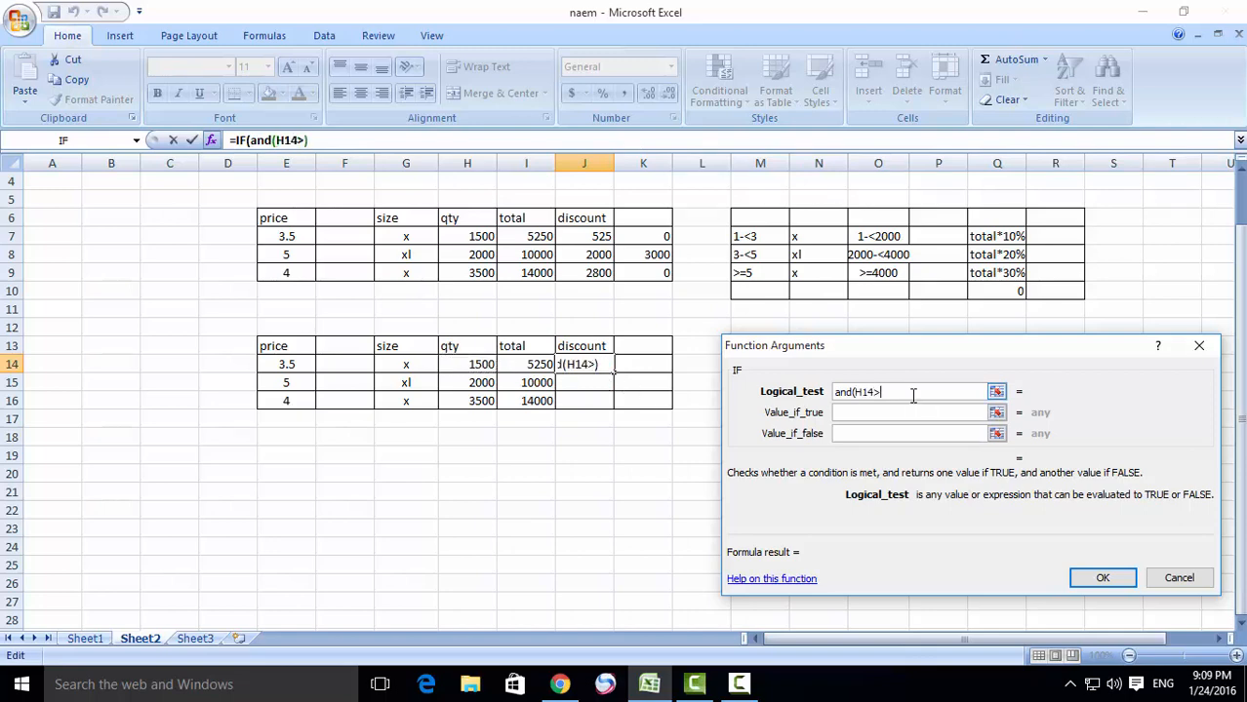
text(=)
text(1,)
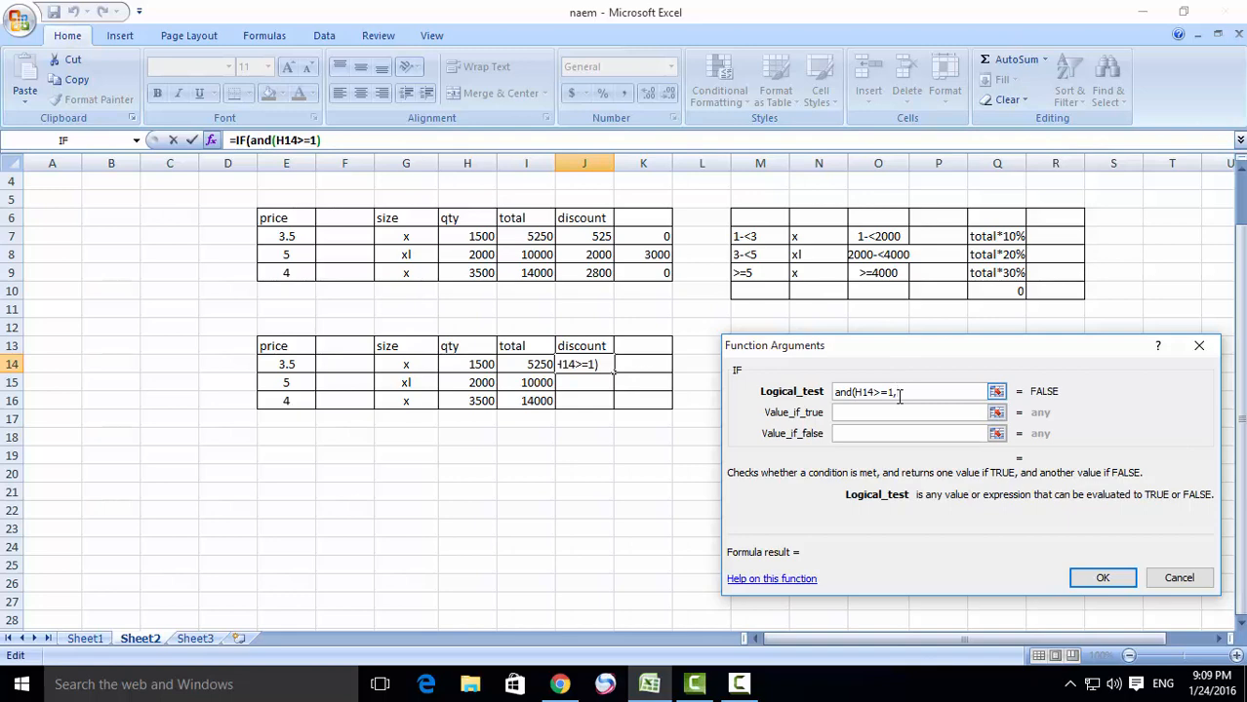
- Complete the AND logical test with the second condition H14<2000
click(476, 363)
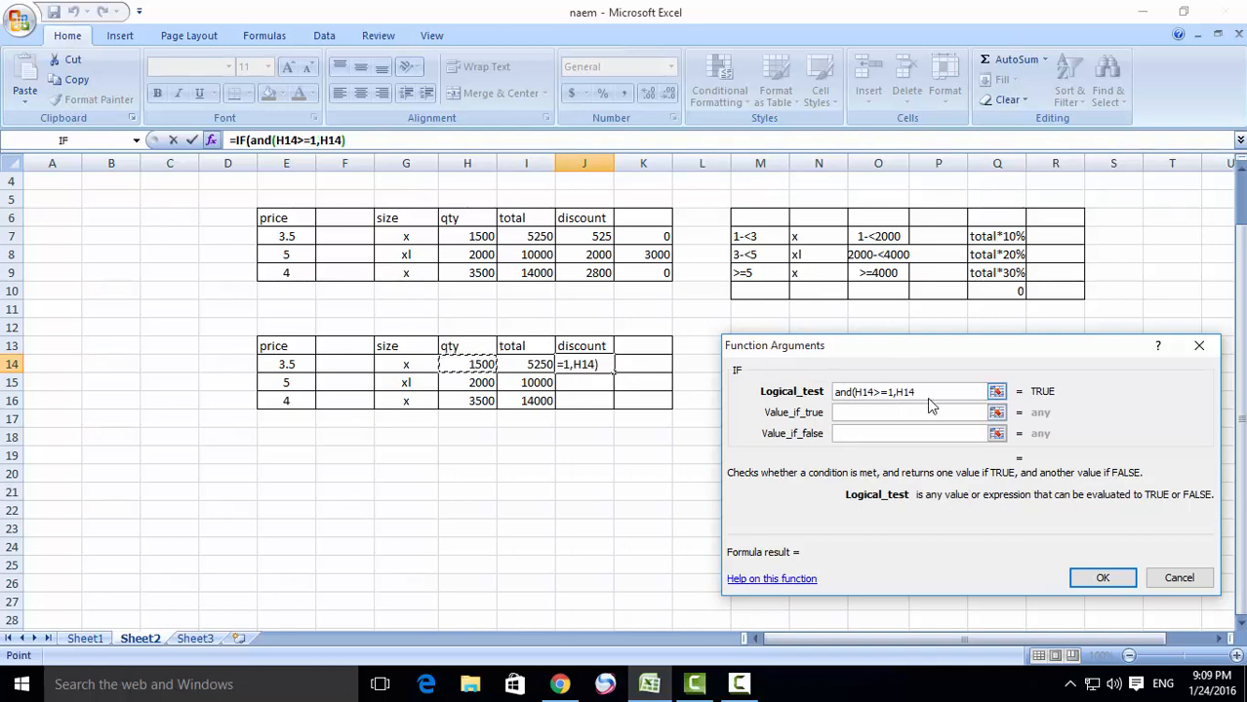
text(<)
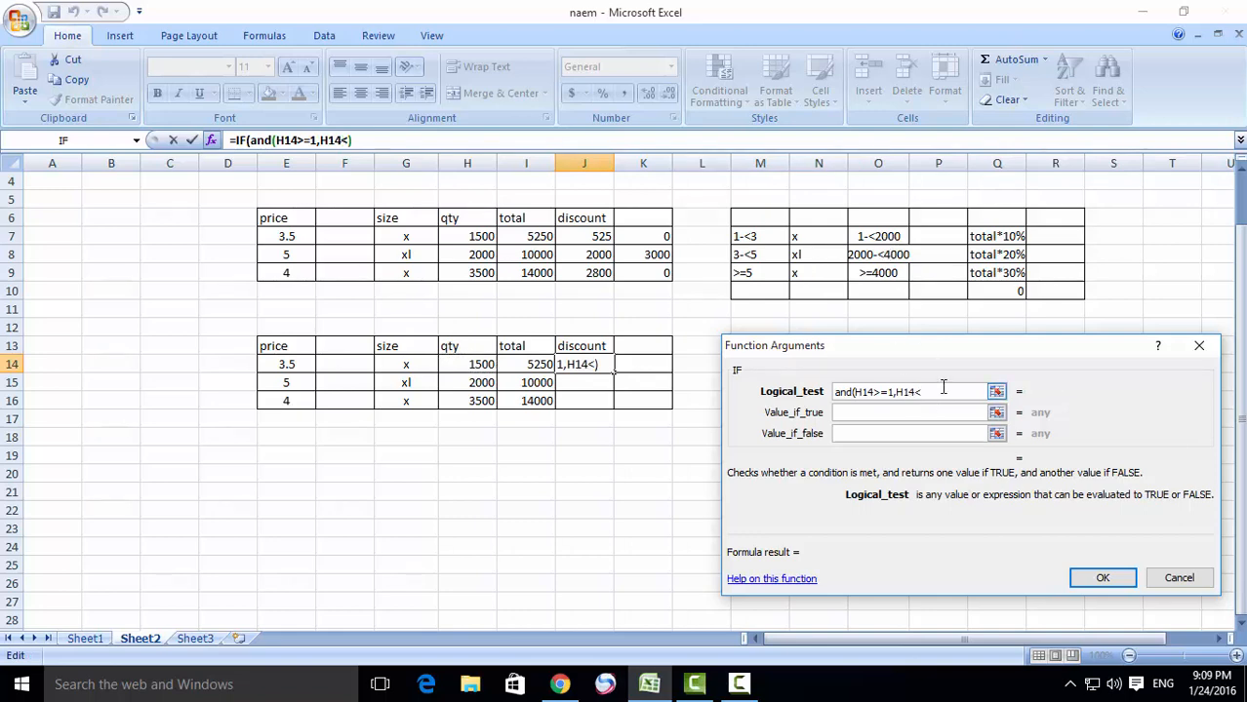
text(2000)
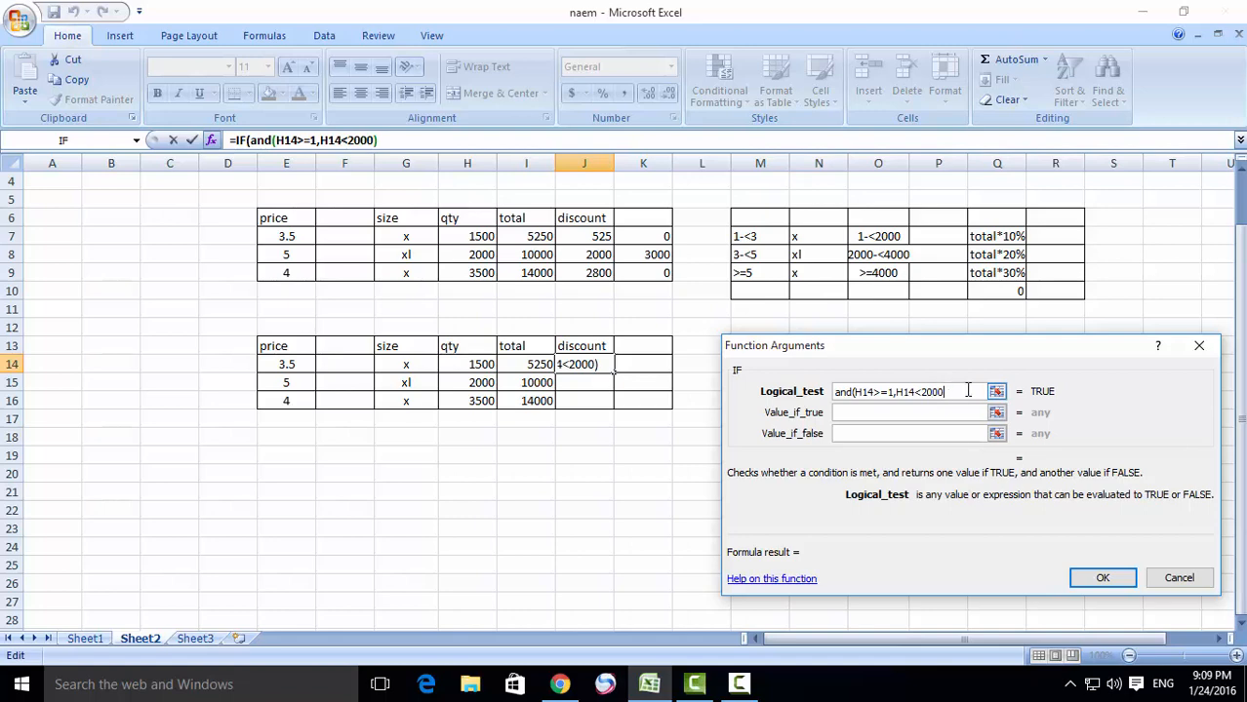
text()))
- Set the IF function's value if true to I14*10%
click(887, 413)
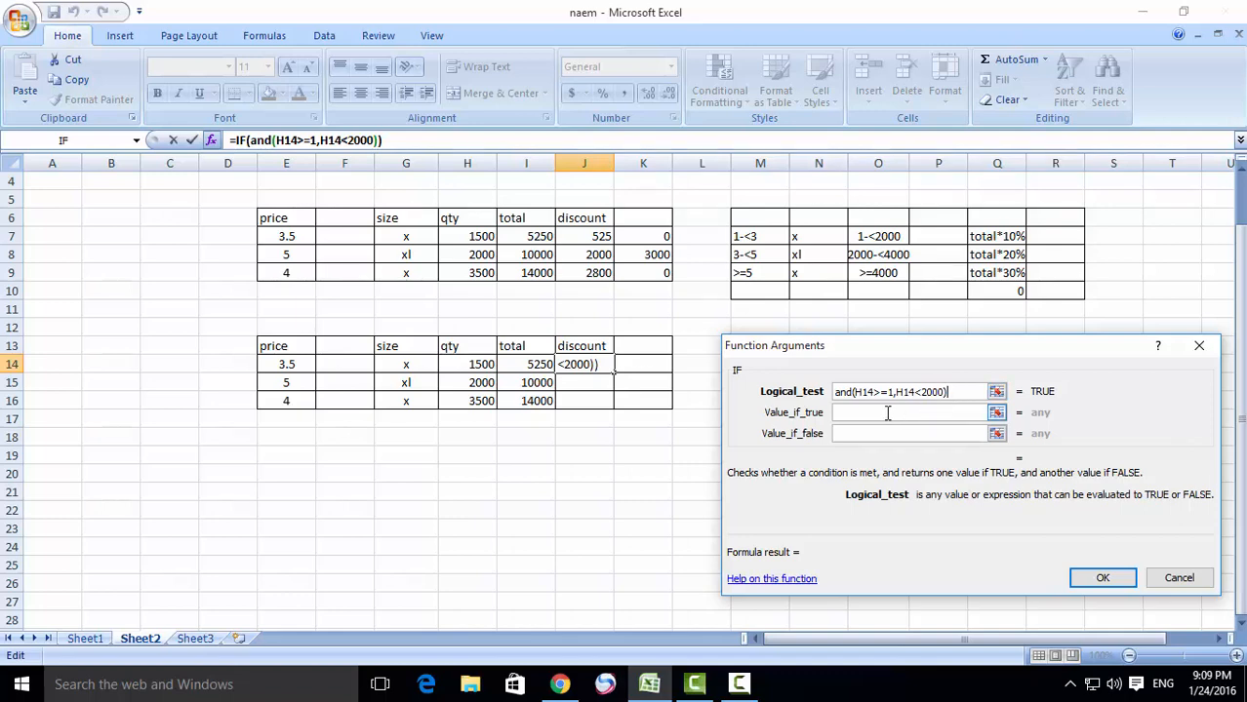
click(887, 412)
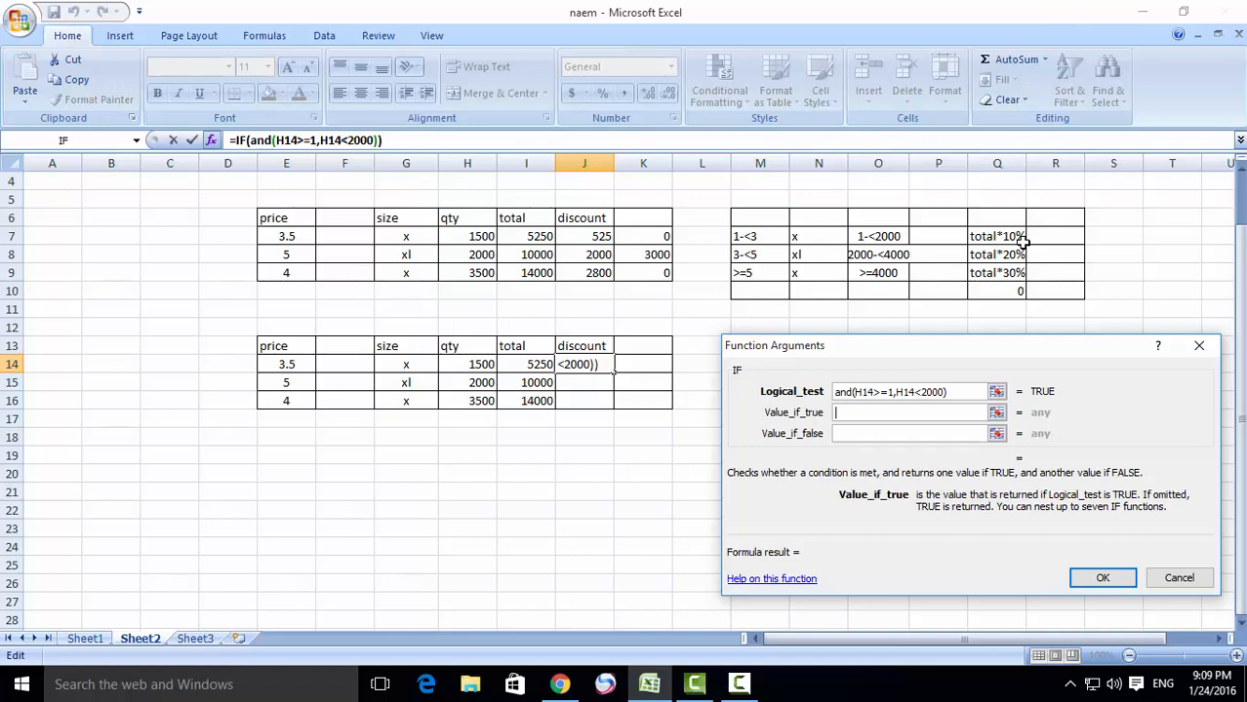
click(517, 366)
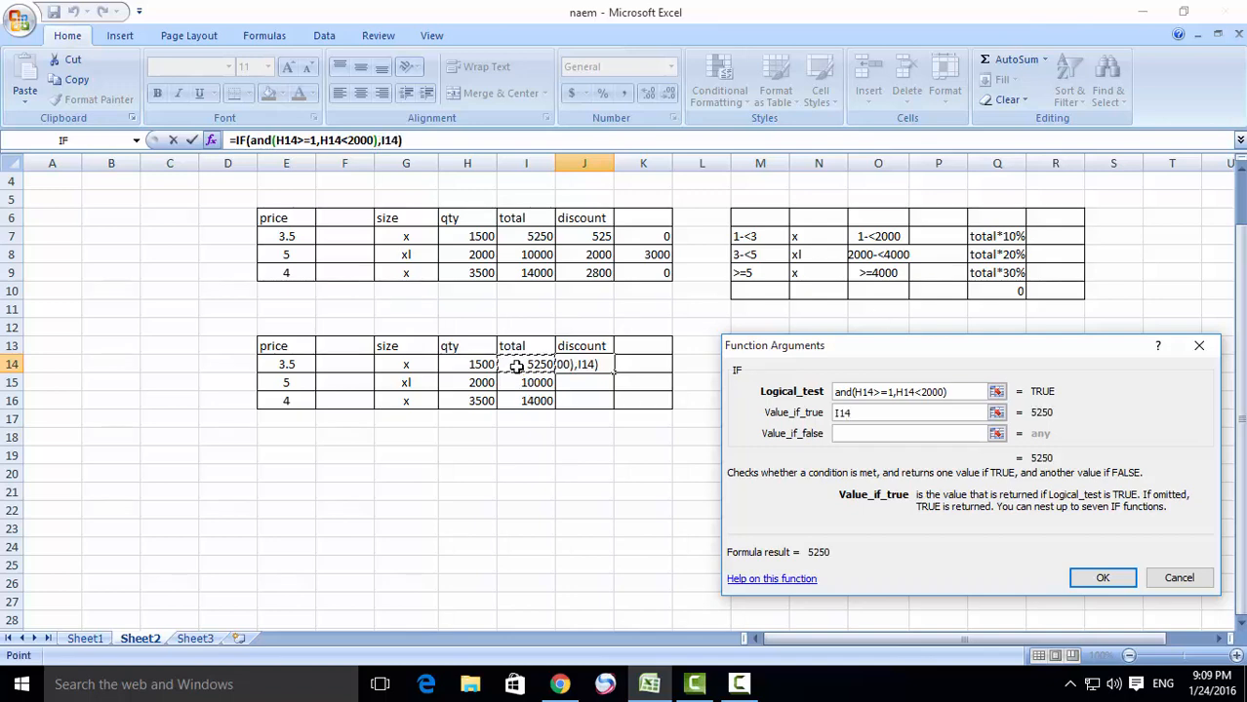
text(*10)
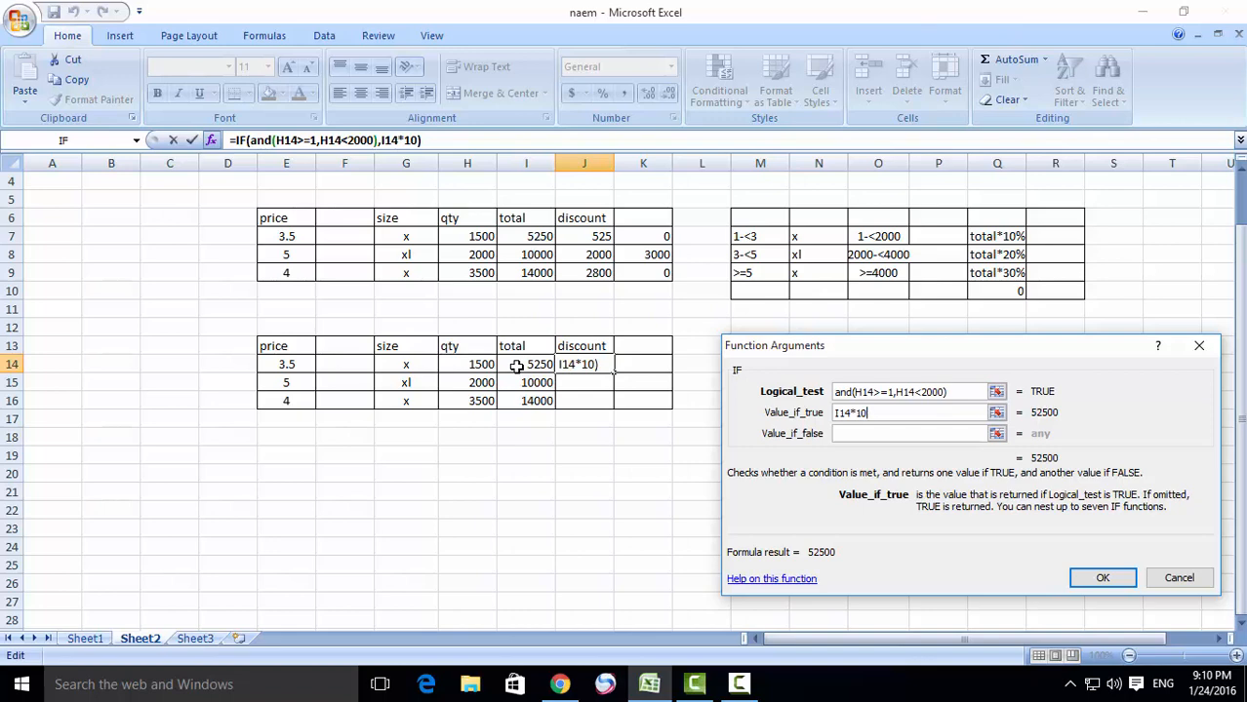
text(%)
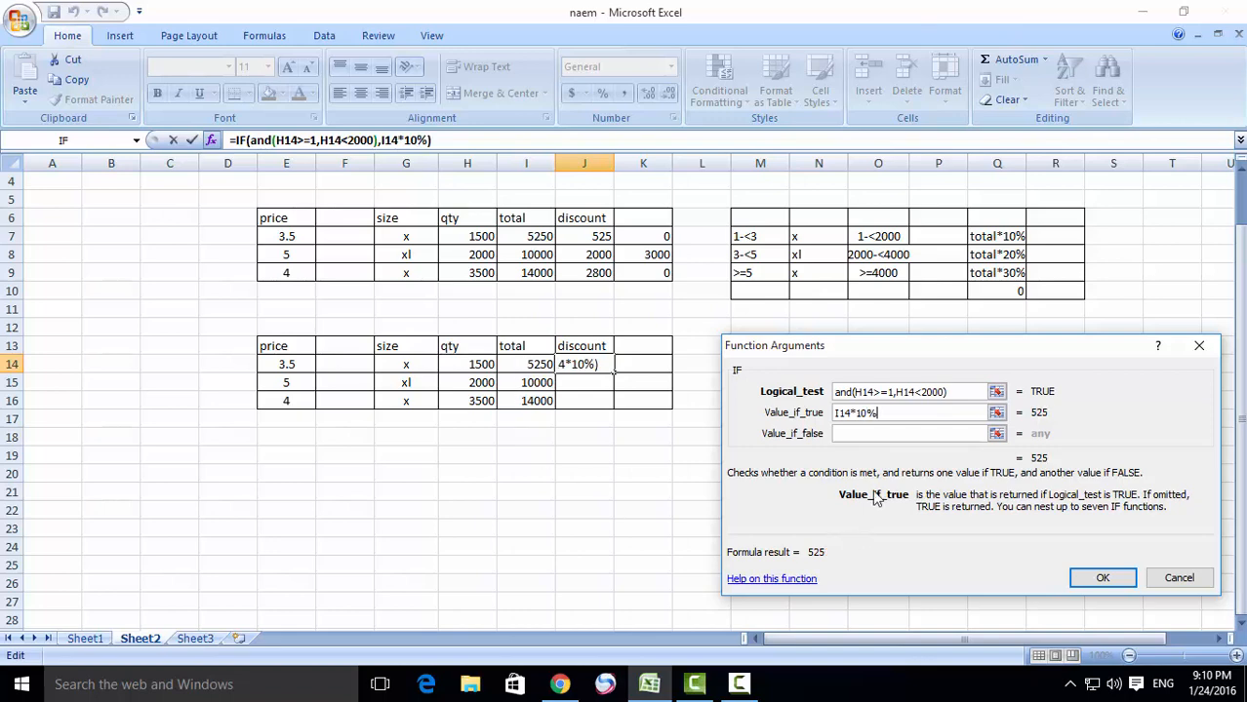
- Copy the whole AND expression from the first IF's logical test
click(862, 435)
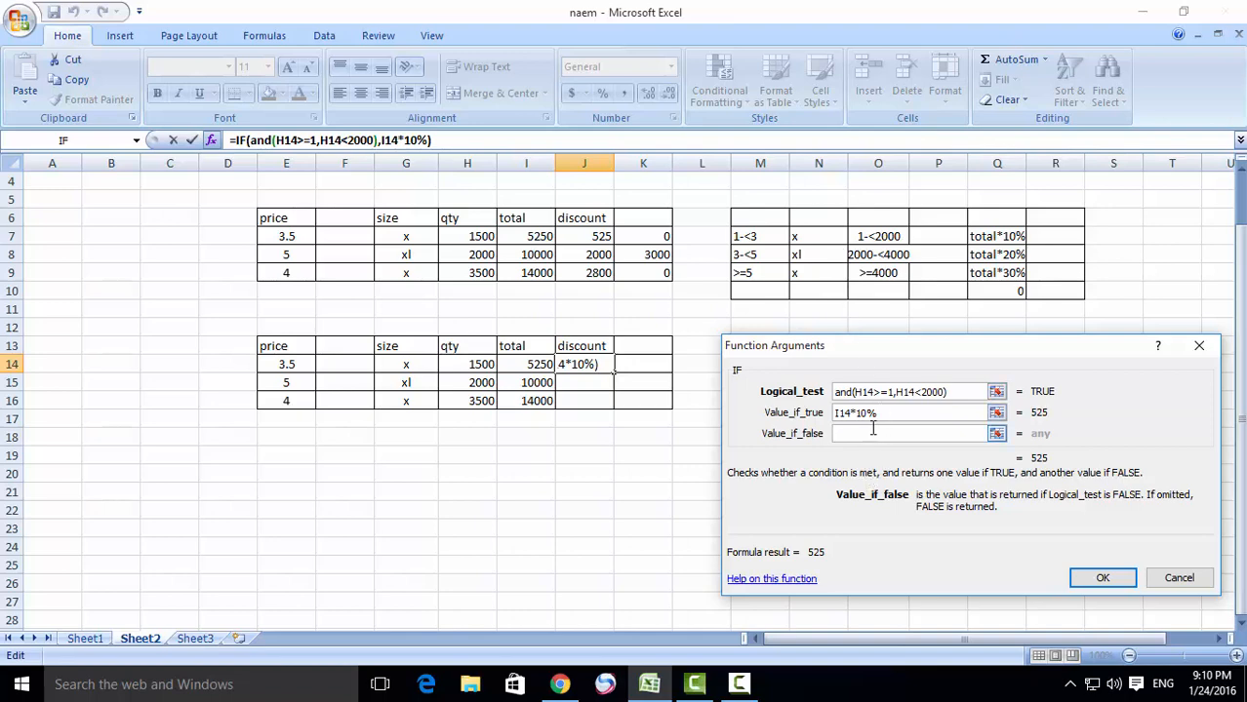
drag(957, 391, 835, 410)
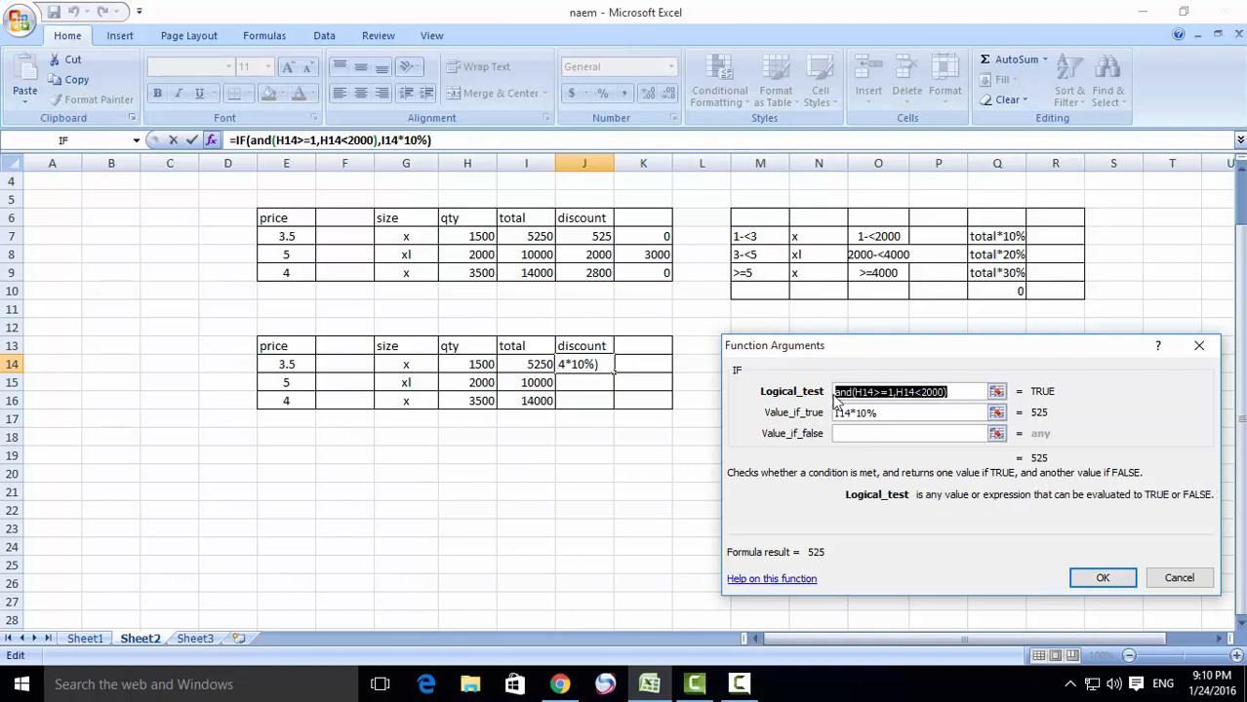
right_click(875, 387)
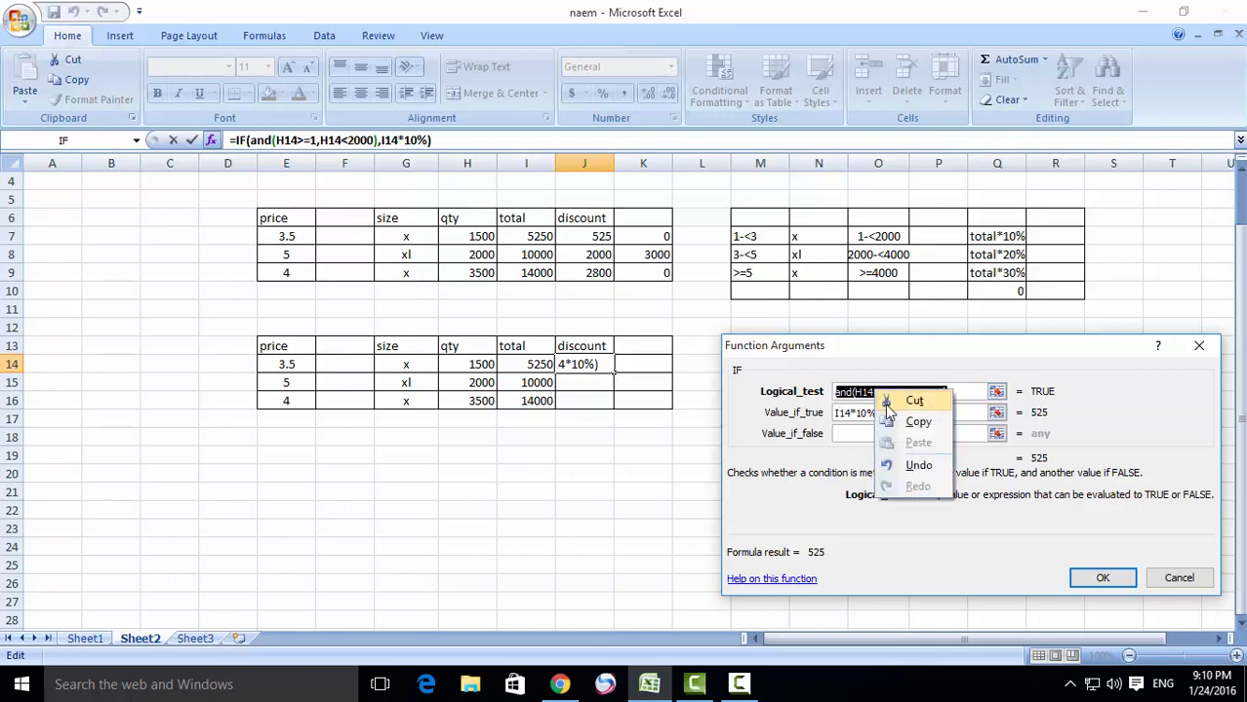
click(907, 422)
- Nest a second IF as the first IF's value if false and paste the copied AND expression as its logical test
click(880, 435)
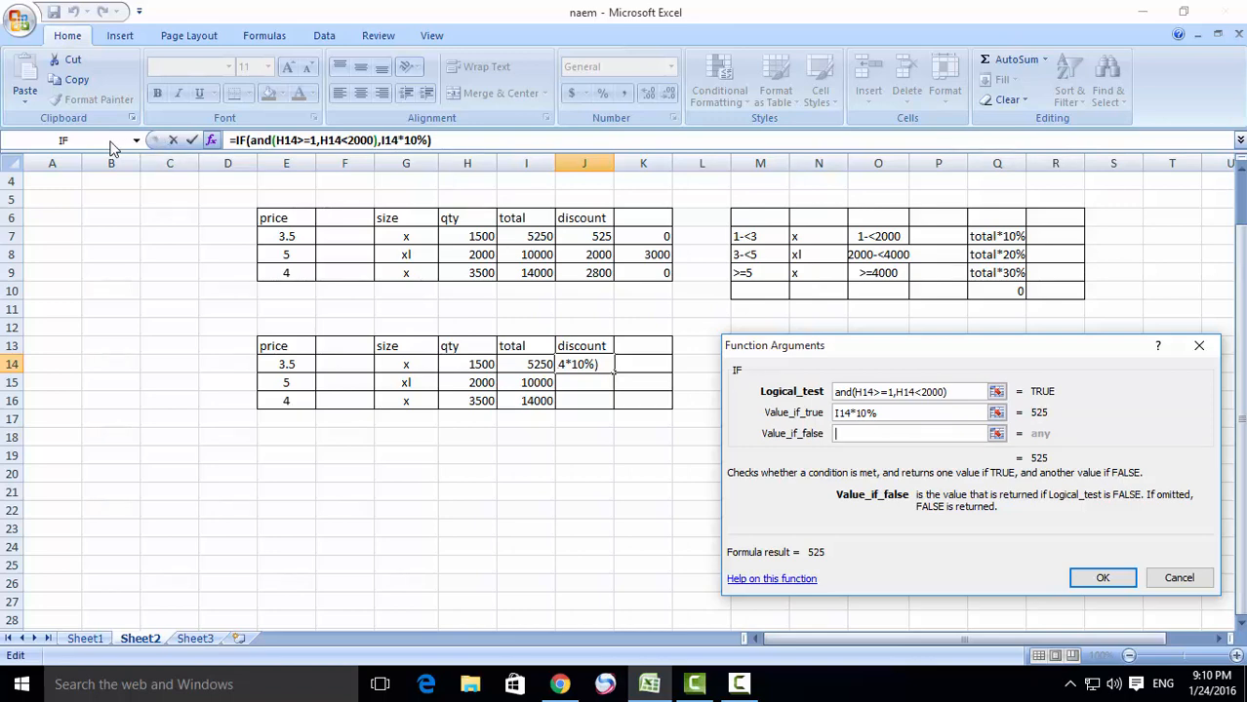
click(112, 145)
right_click(854, 394)
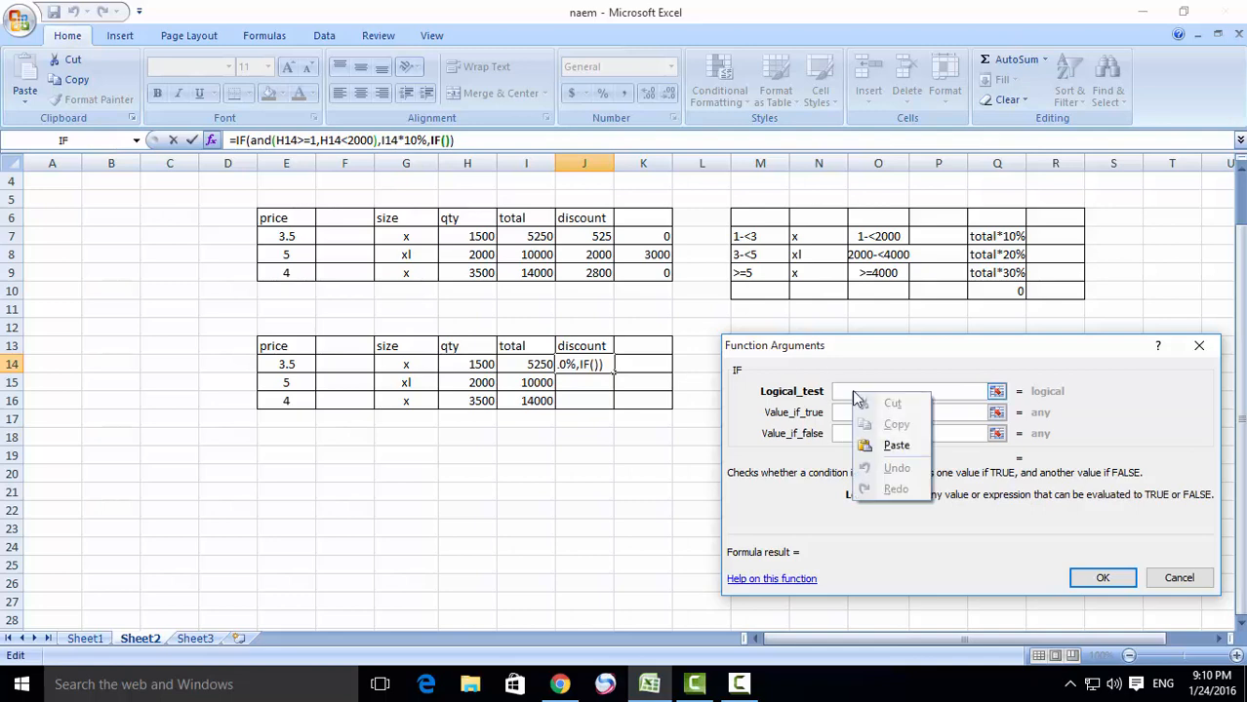
click(892, 445)
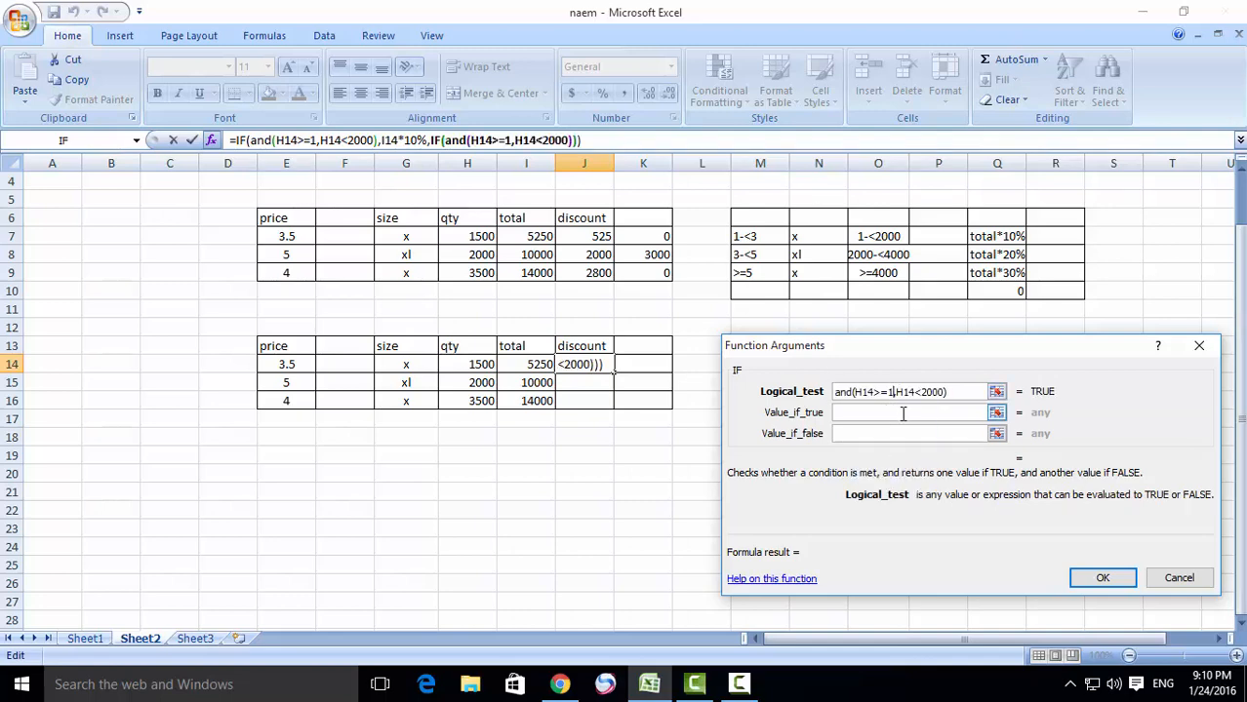
- Change the second IF's AND conditions to H14>=2000 and H14<4000
key(BackSpace)
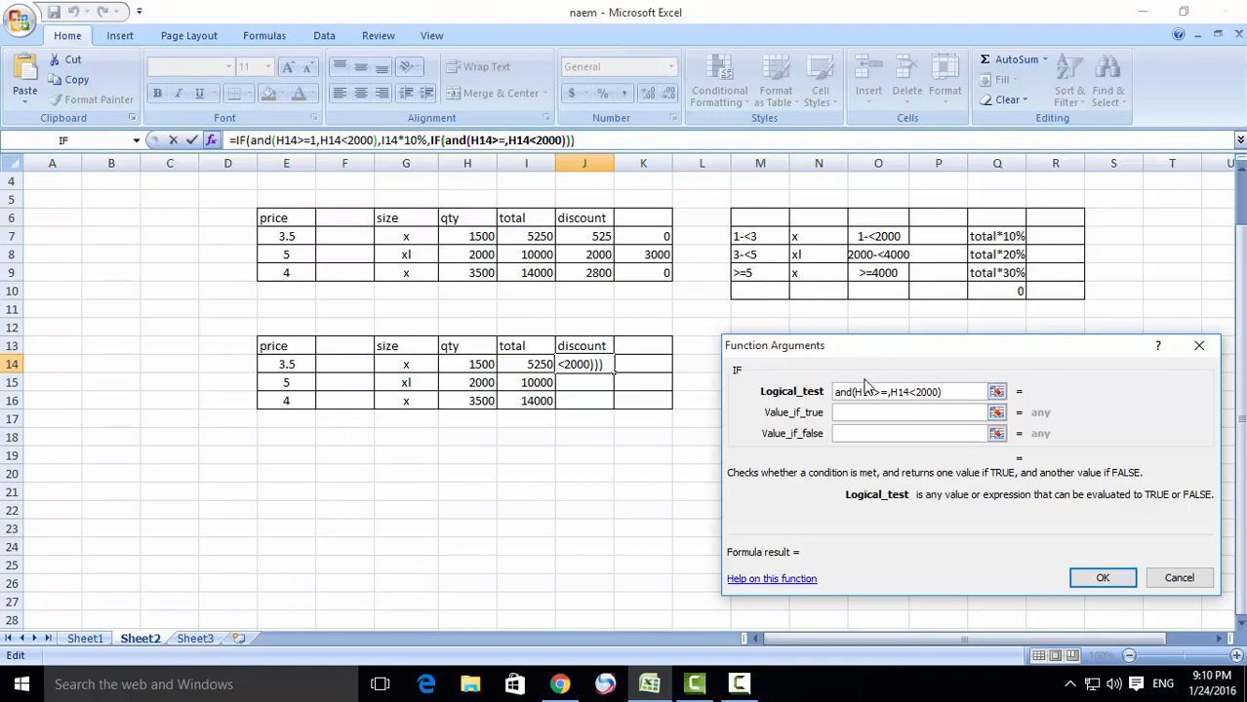
text(2000)
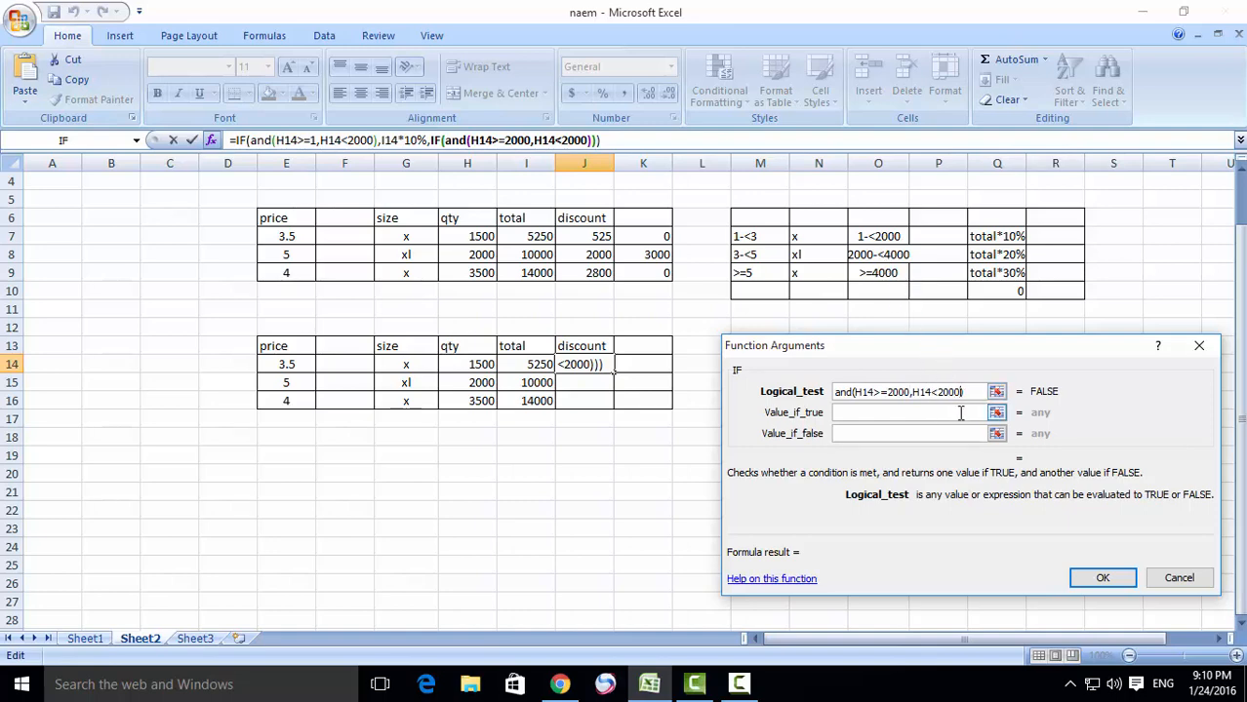
key(BackSpace)
key(BackSpace)
key(BackSpace)
key(BackSpace)
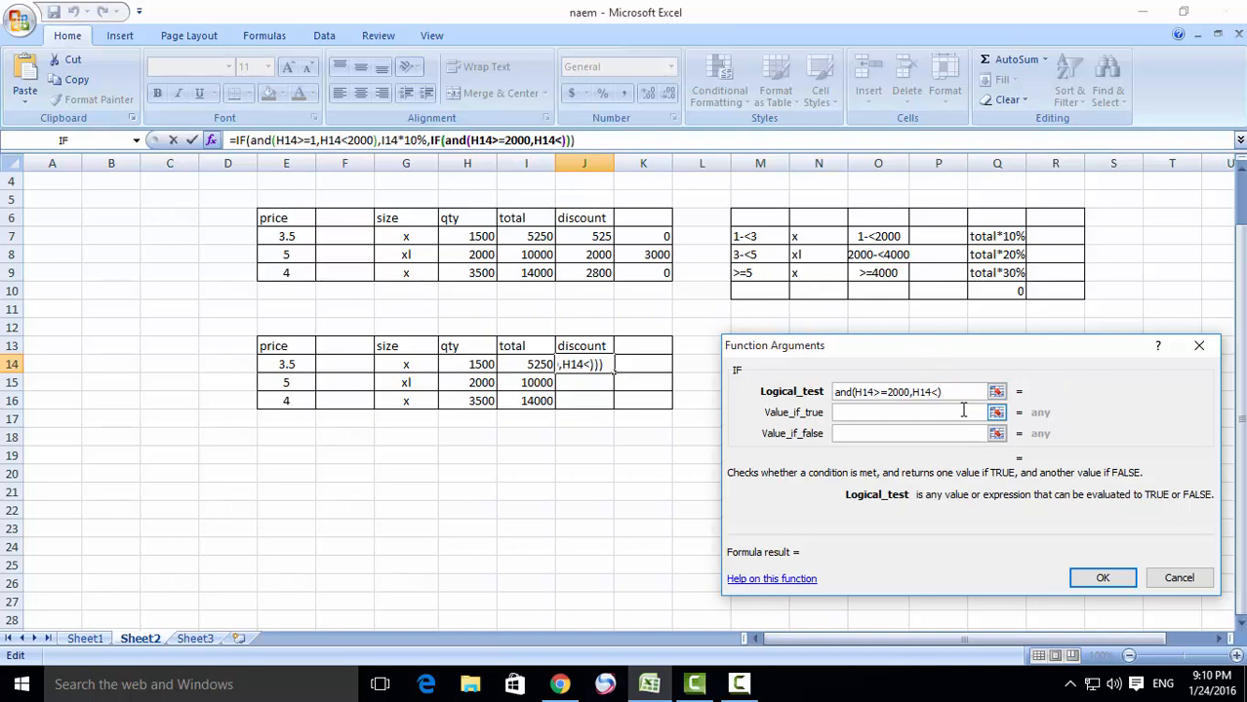
text(4000)
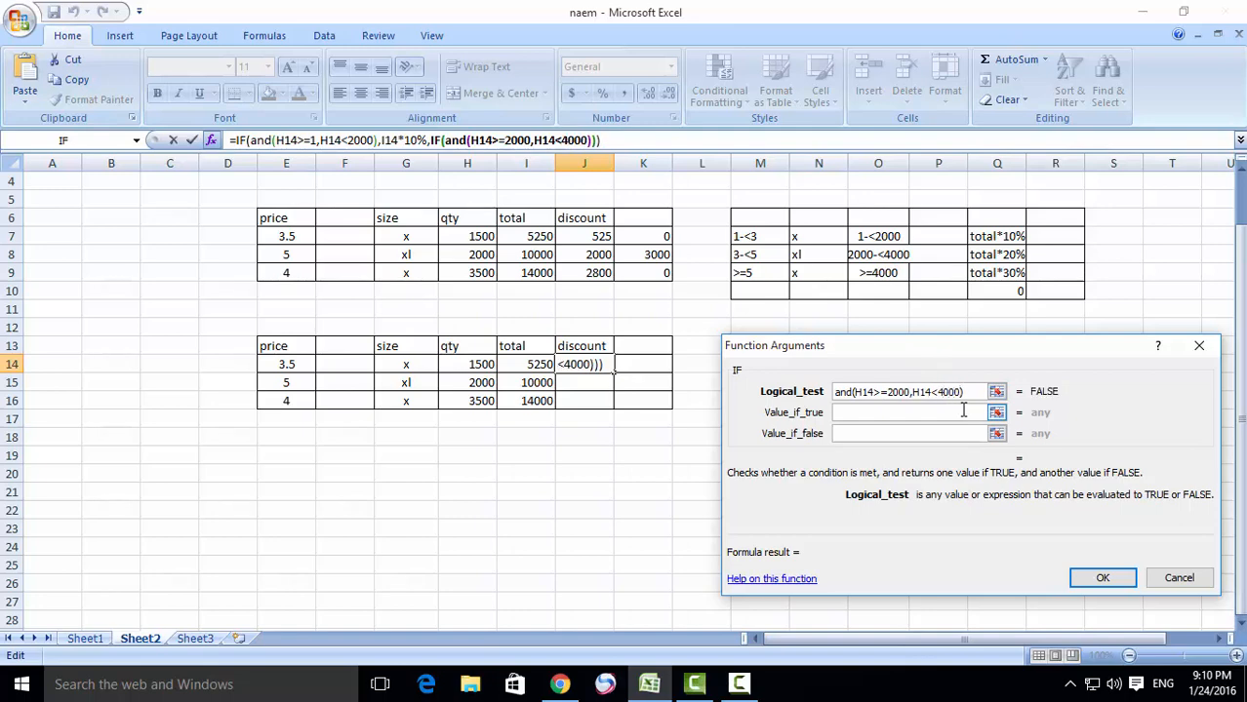
- Set the second IF's value if true to I14*20%
click(912, 412)
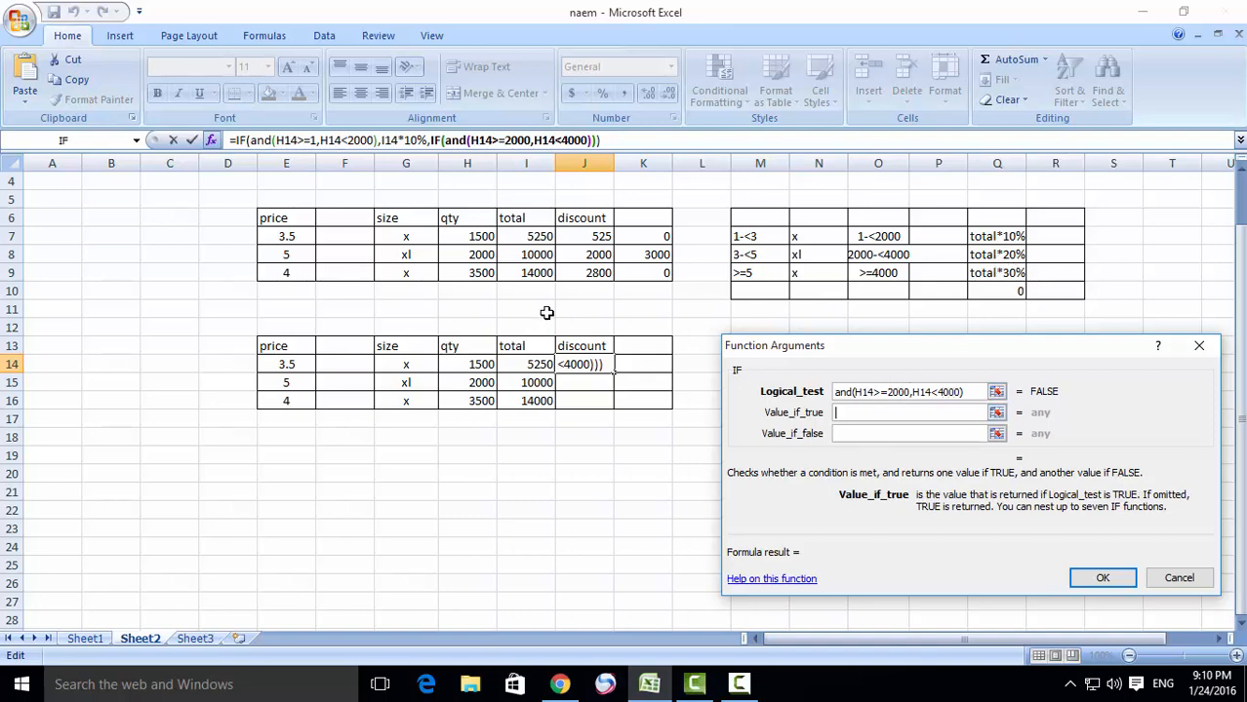
click(536, 366)
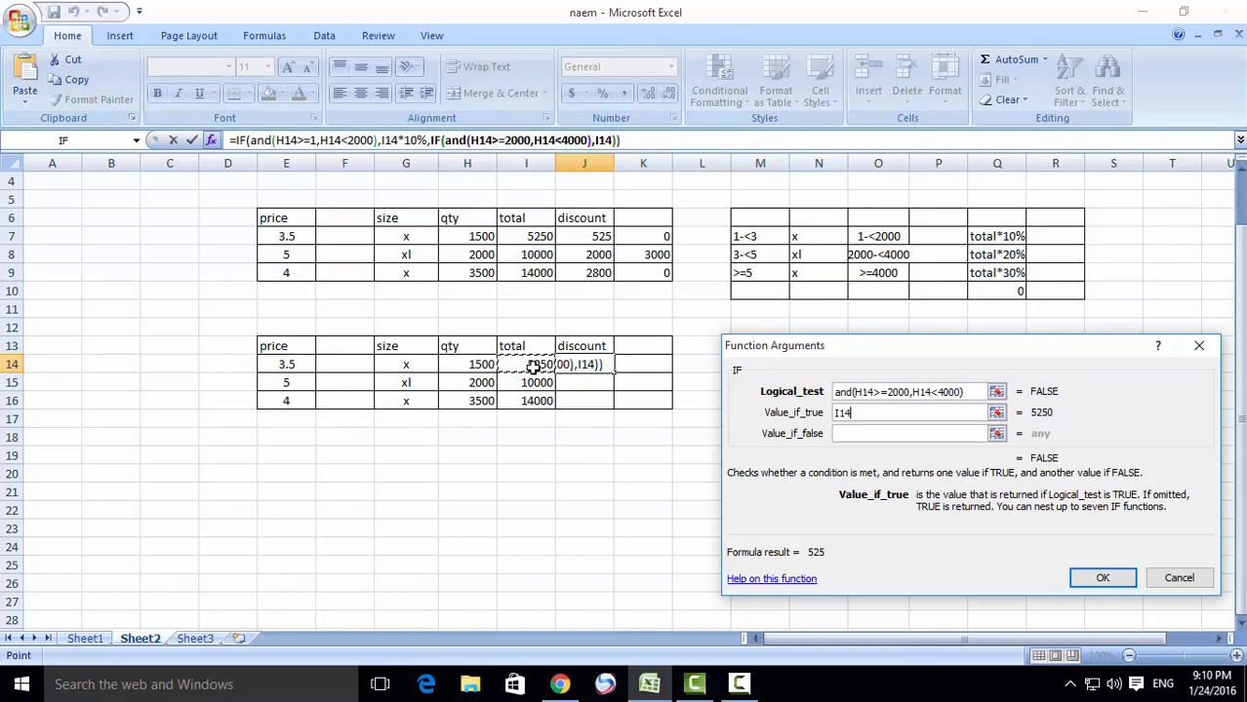
text(*20%)
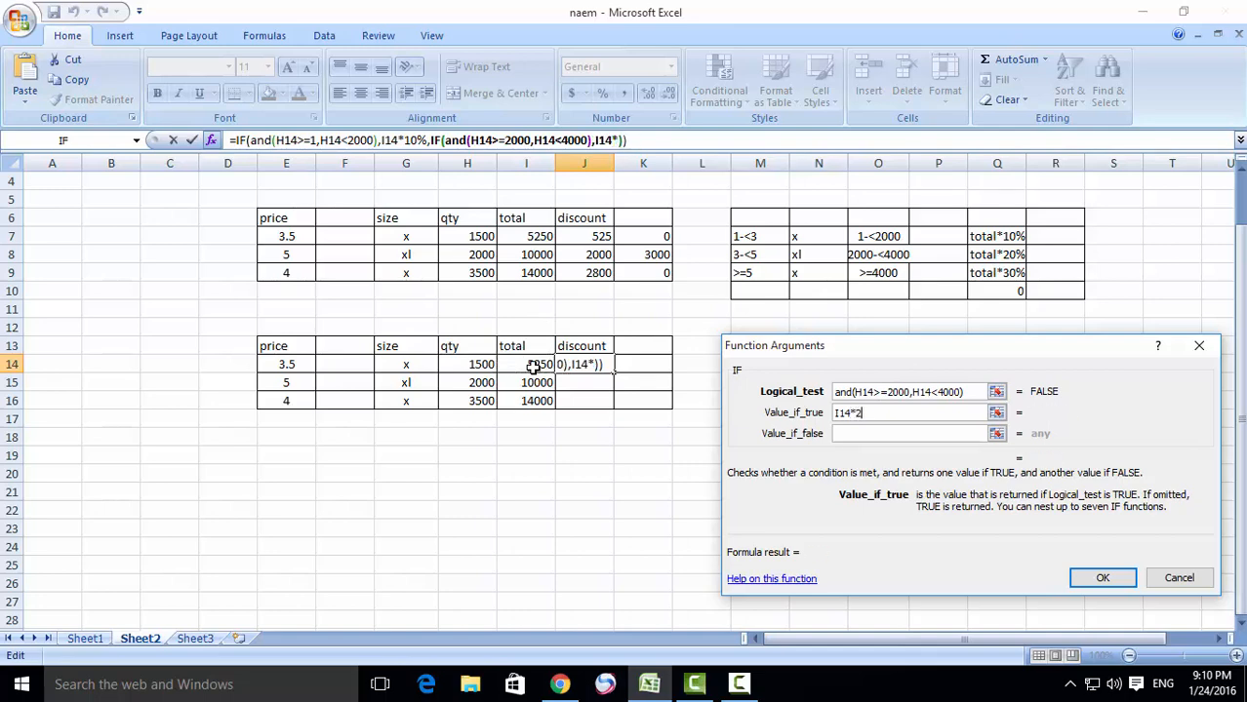
- Nest a third IF as the second IF's value if false and paste the copied AND expression as its logical test
click(845, 435)
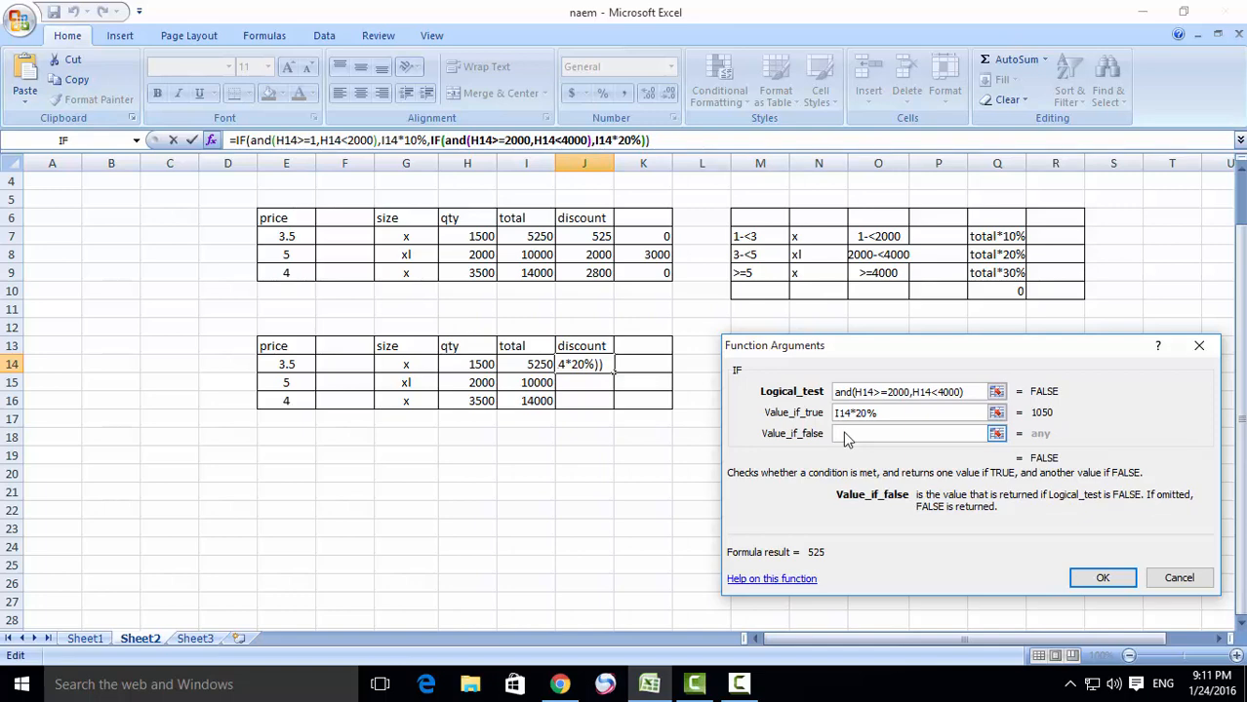
click(82, 141)
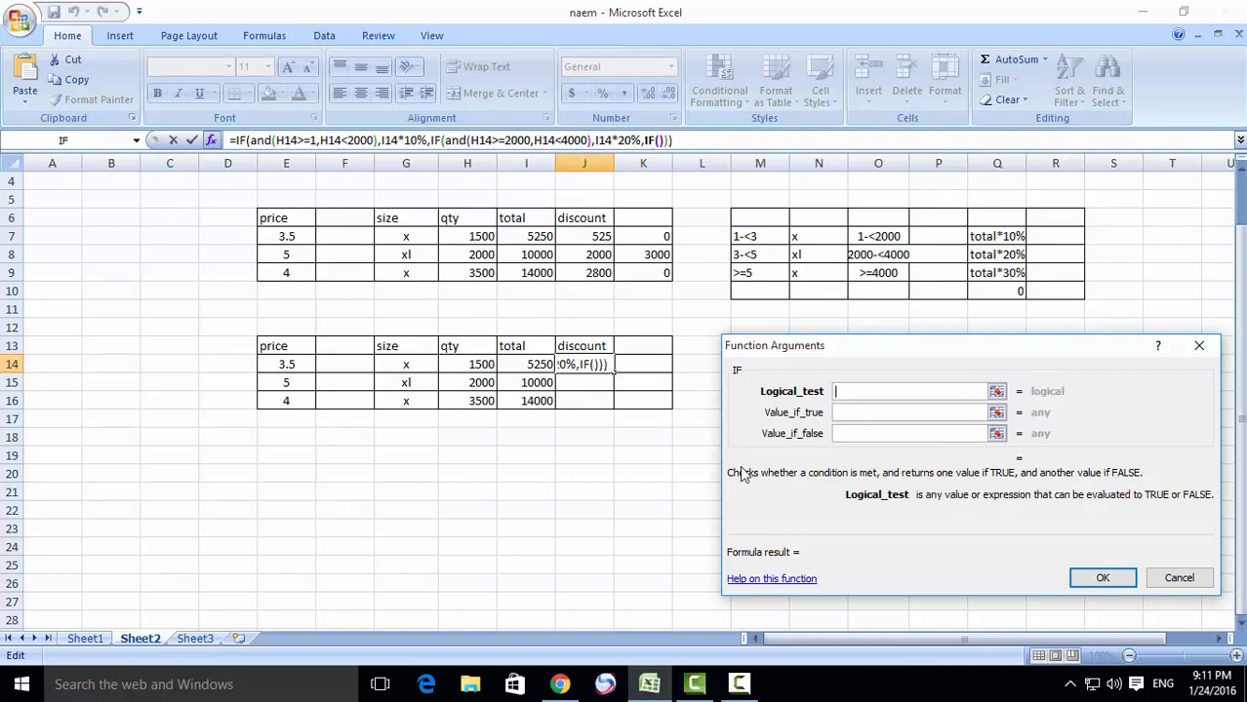
right_click(857, 393)
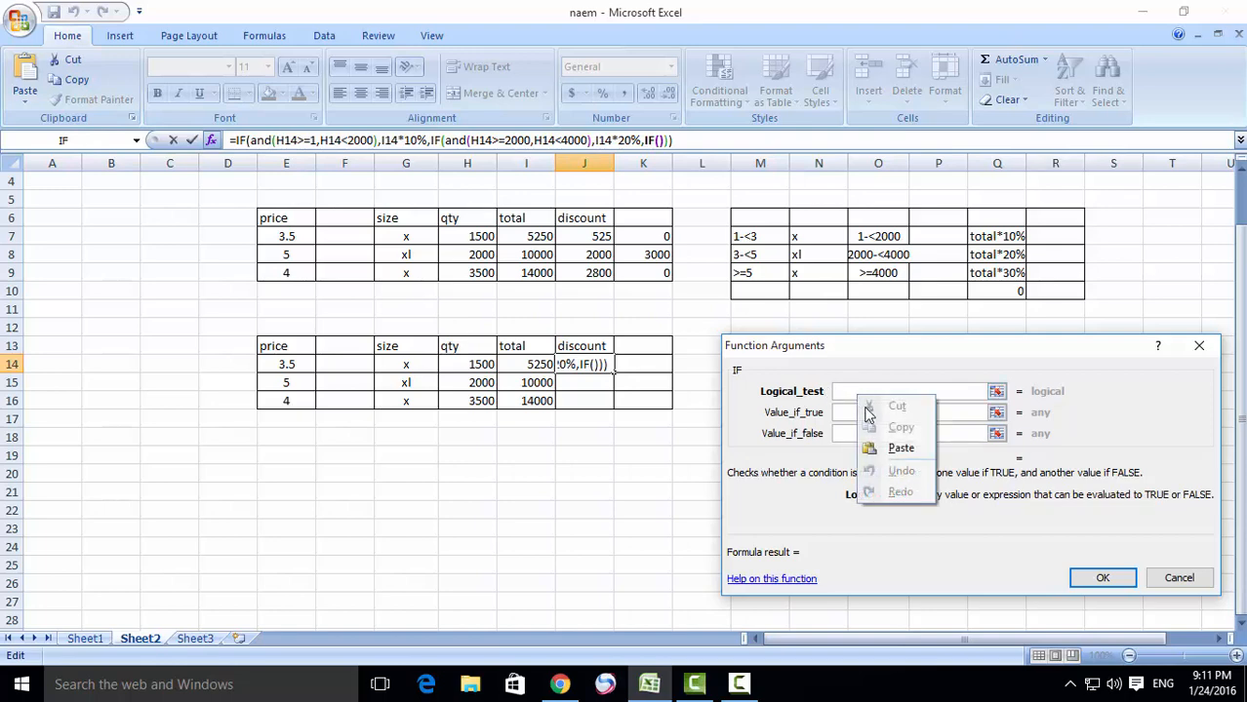
click(898, 447)
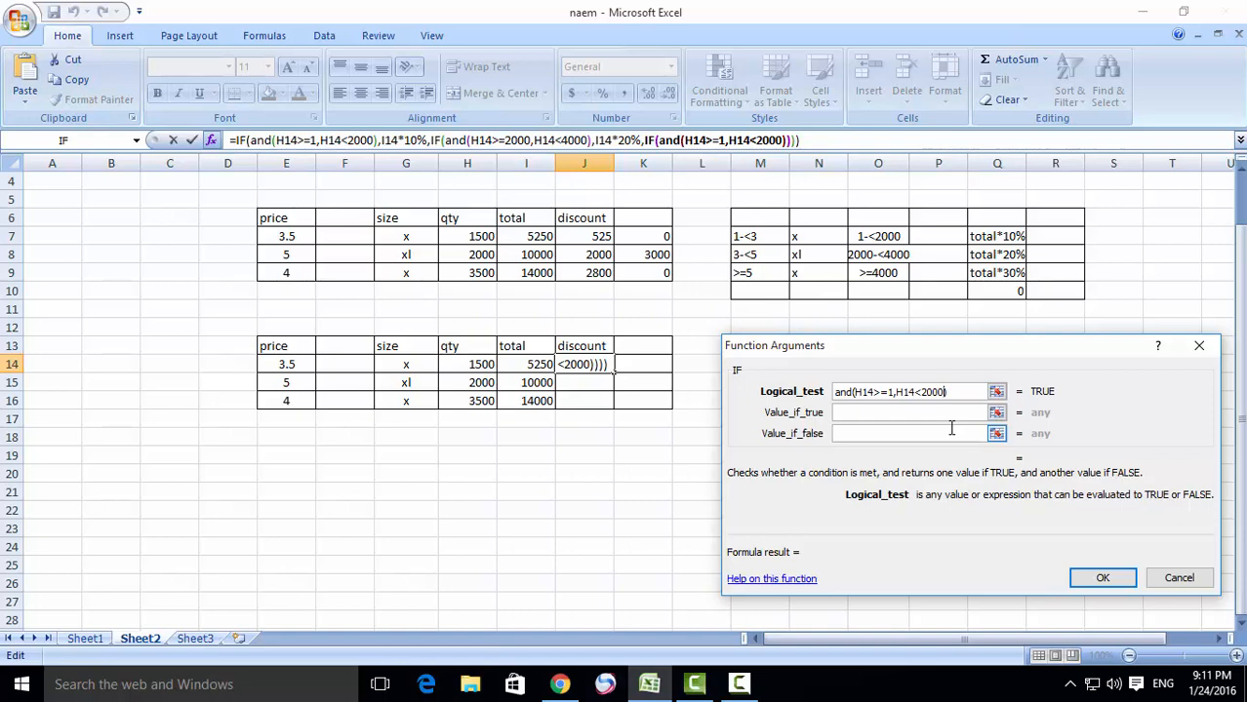
- Reduce the third IF's AND test to the single condition H14>=4000
key(BackSpace)
key(BackSpace)
key(BackSpace)
key(BackSpace)
key(BackSpace)
key(BackSpace)
key(BackSpace)
key(BackSpace)
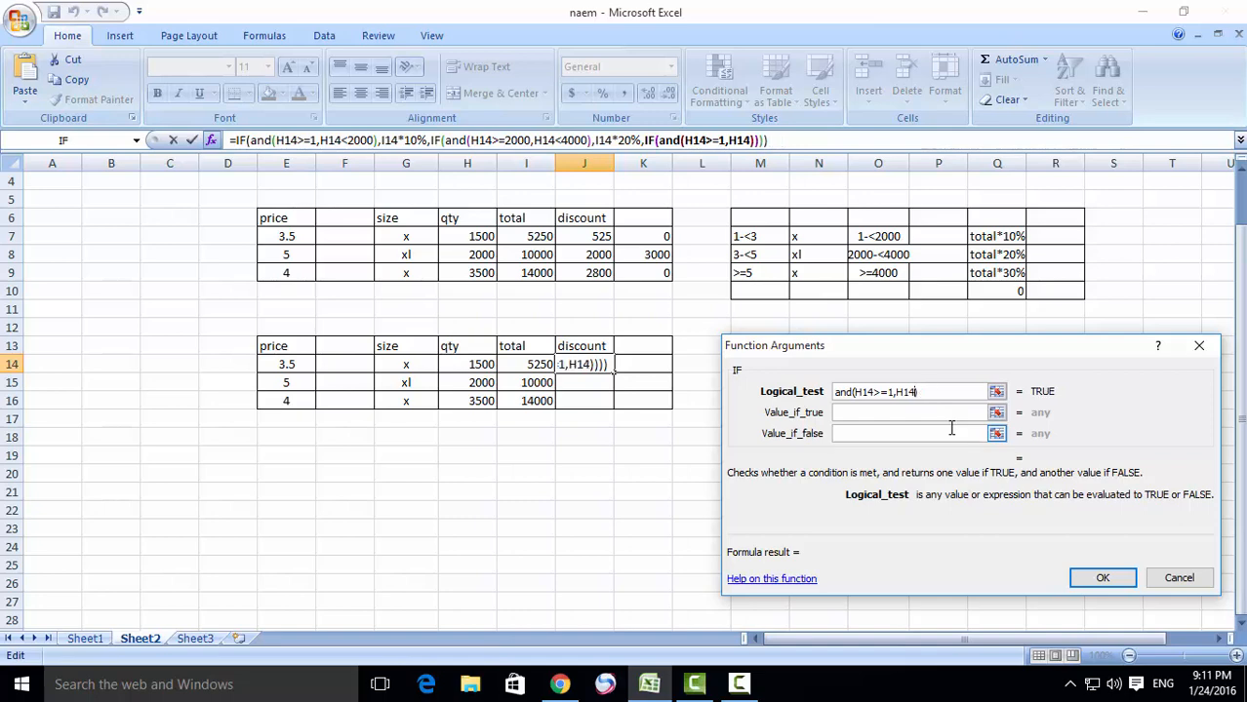
key(BackSpace)
key(BackSpace)
key(BackSpace)
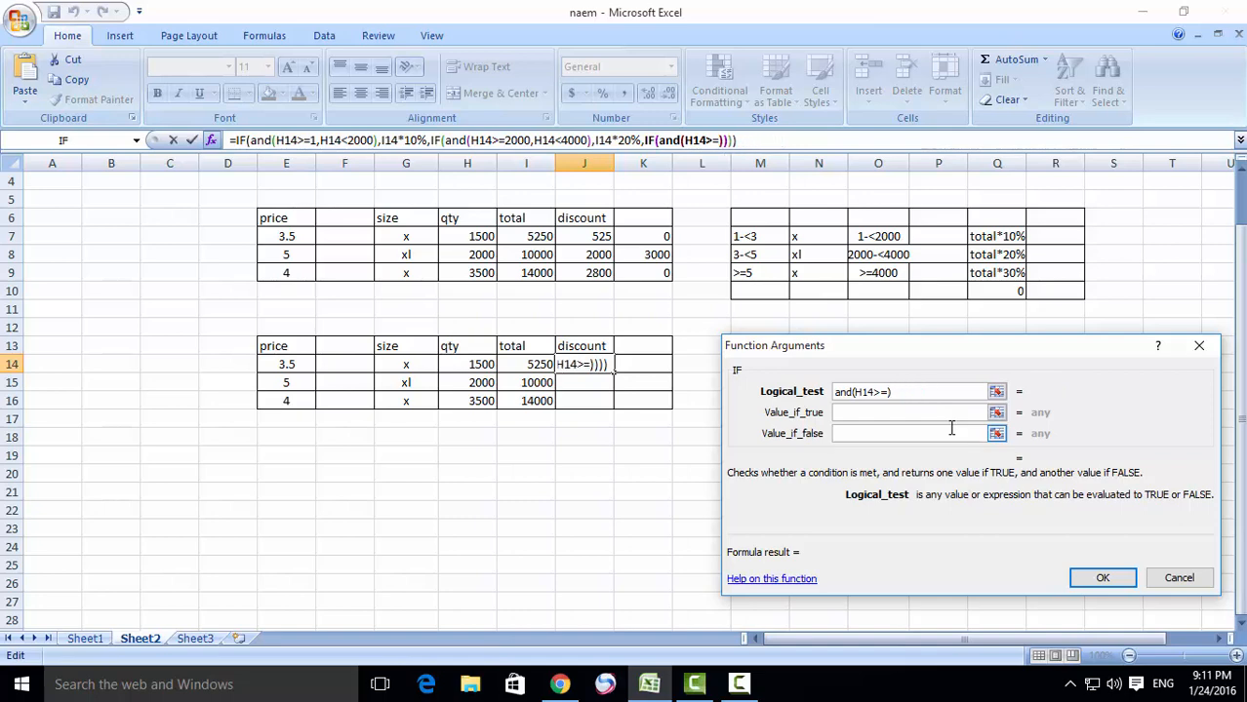
text(4000)
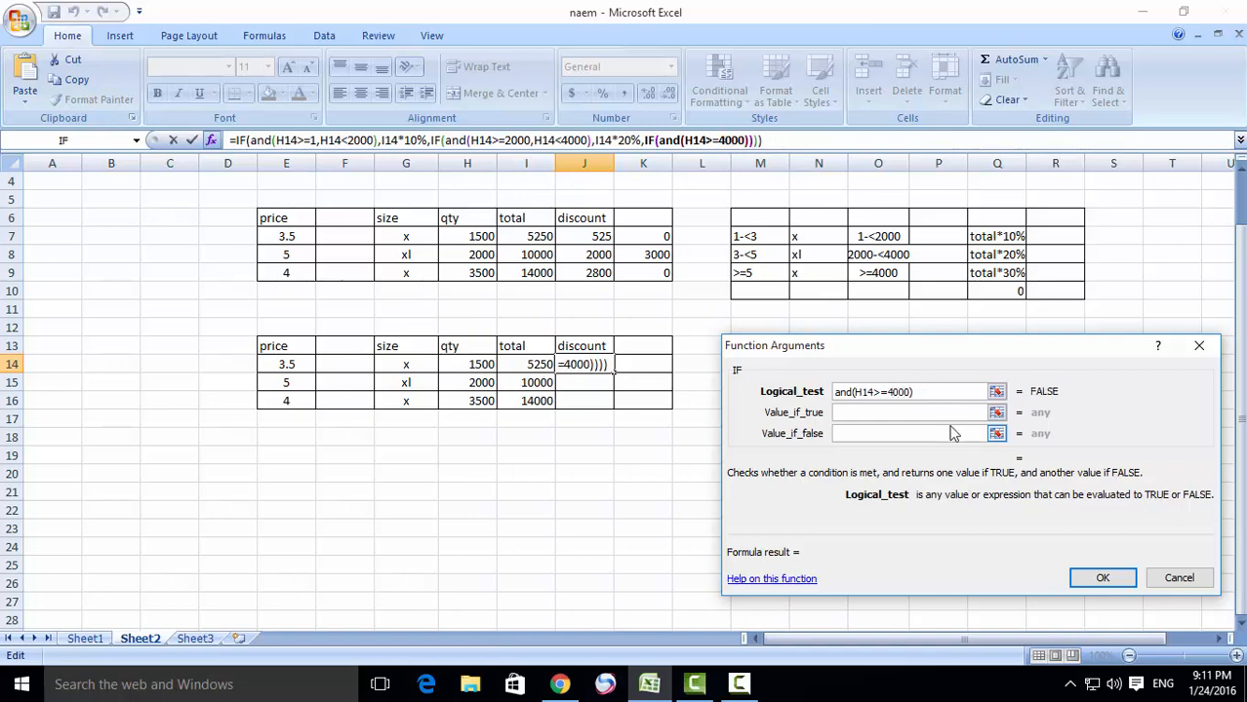
- Set the third IF's value if true to I14*30%
click(886, 412)
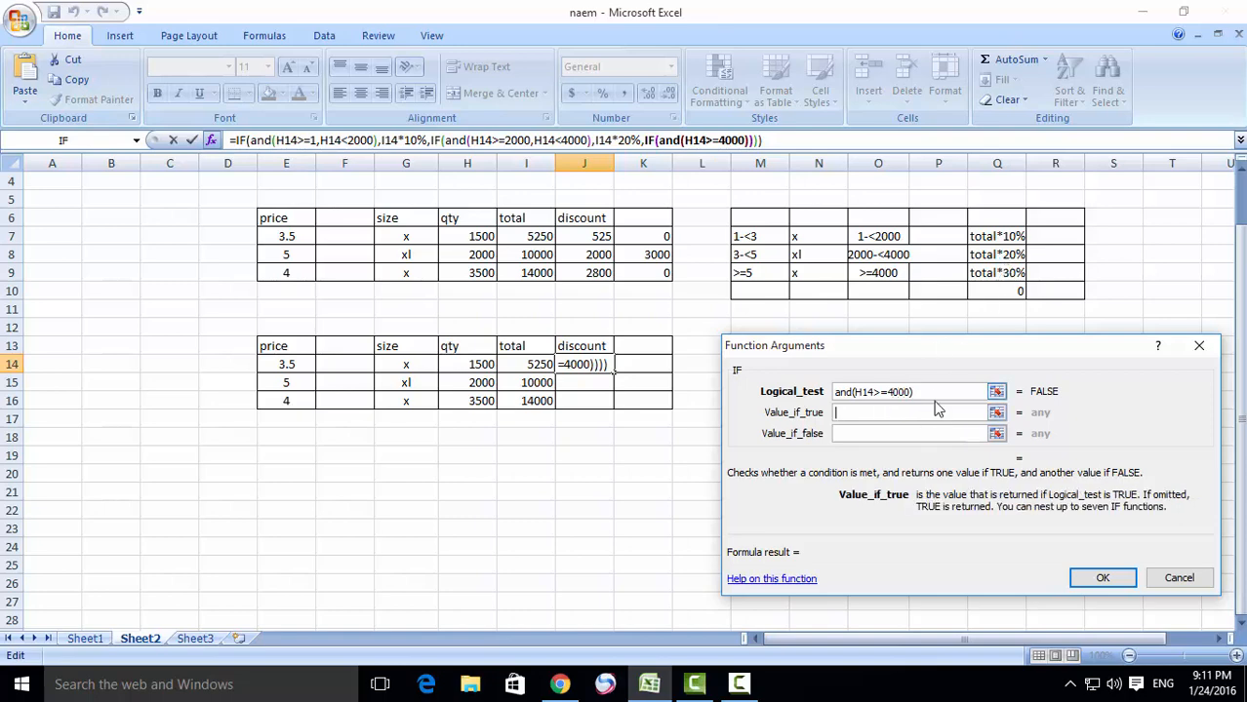
click(522, 365)
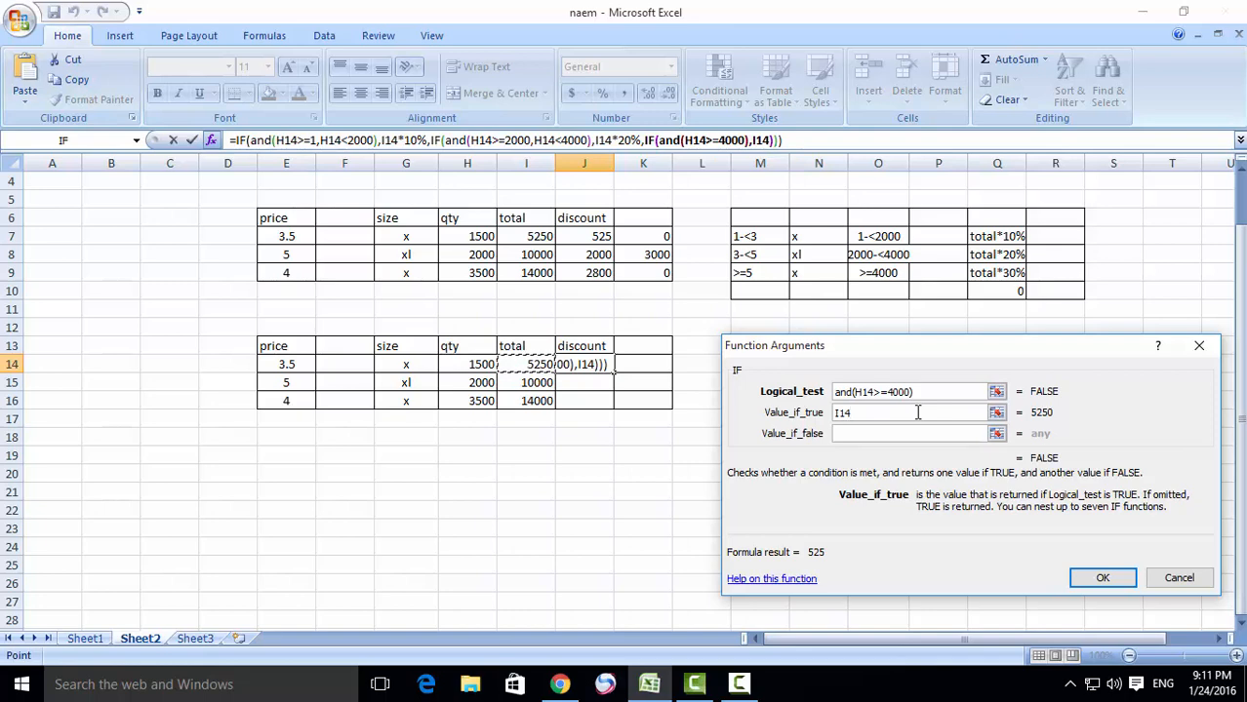
text(*30)
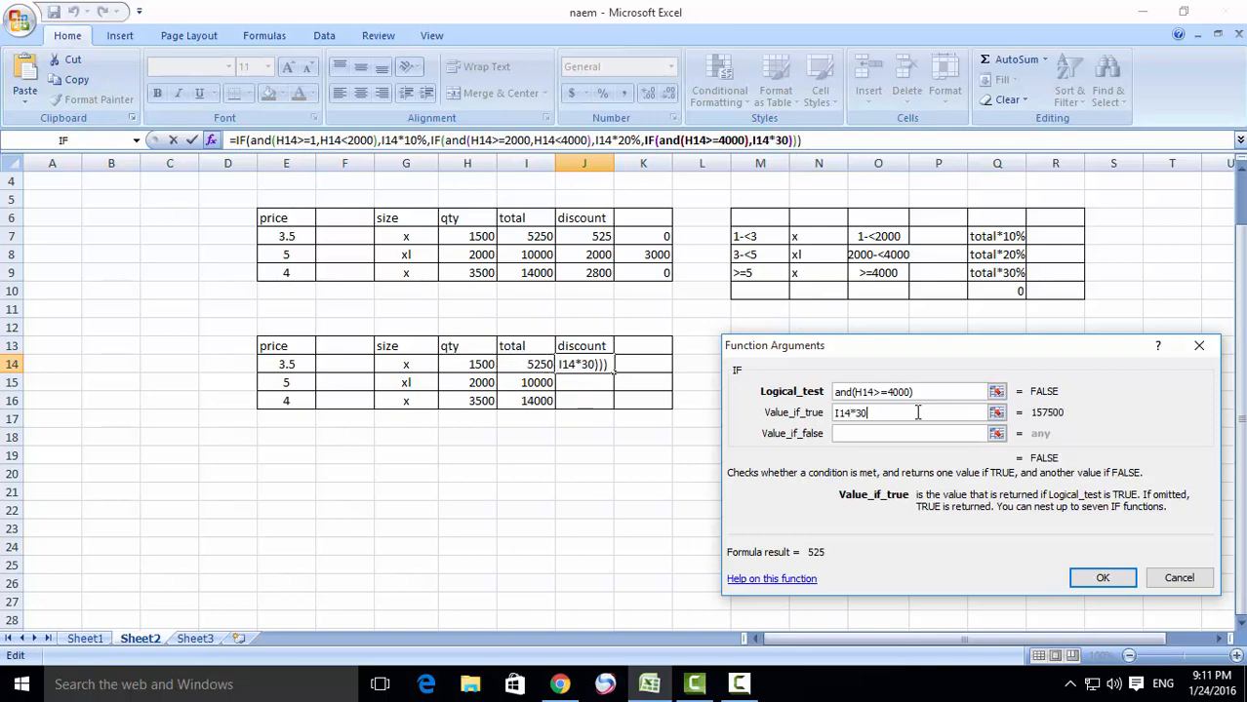
text(%)
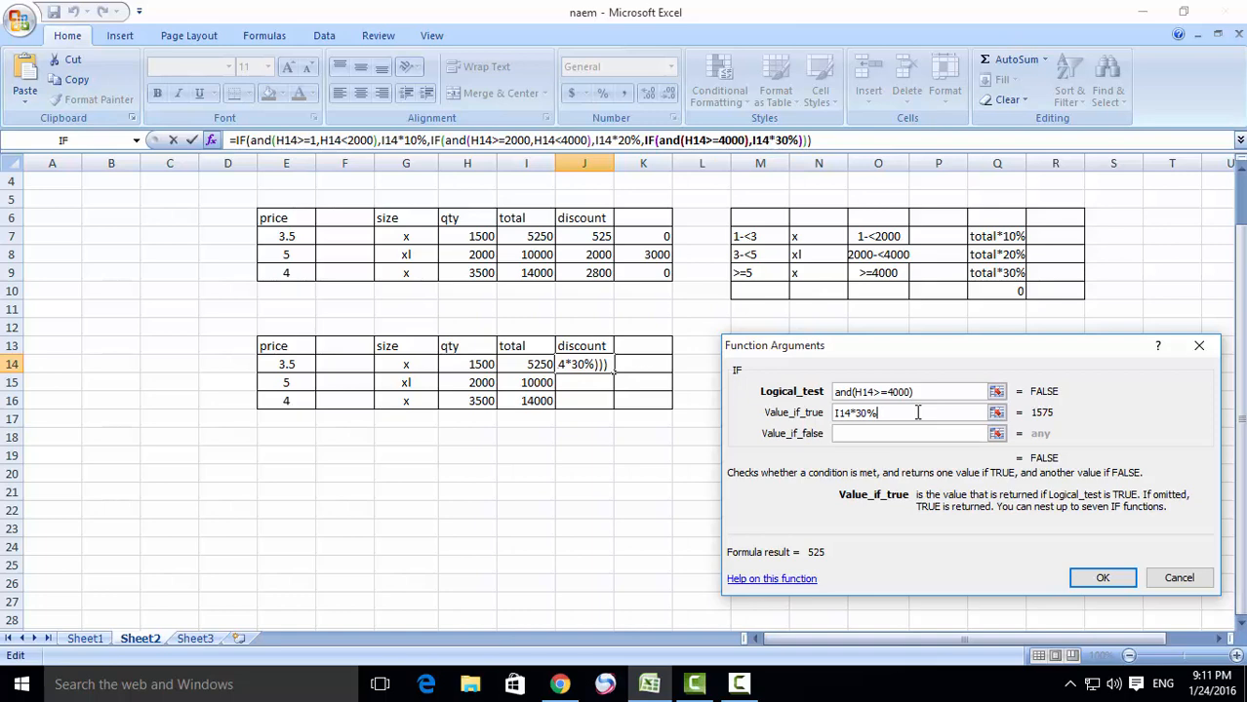
- Set the third IF's value if false to 0 and fill the completed discount formula from J14 down to J16
click(881, 435)
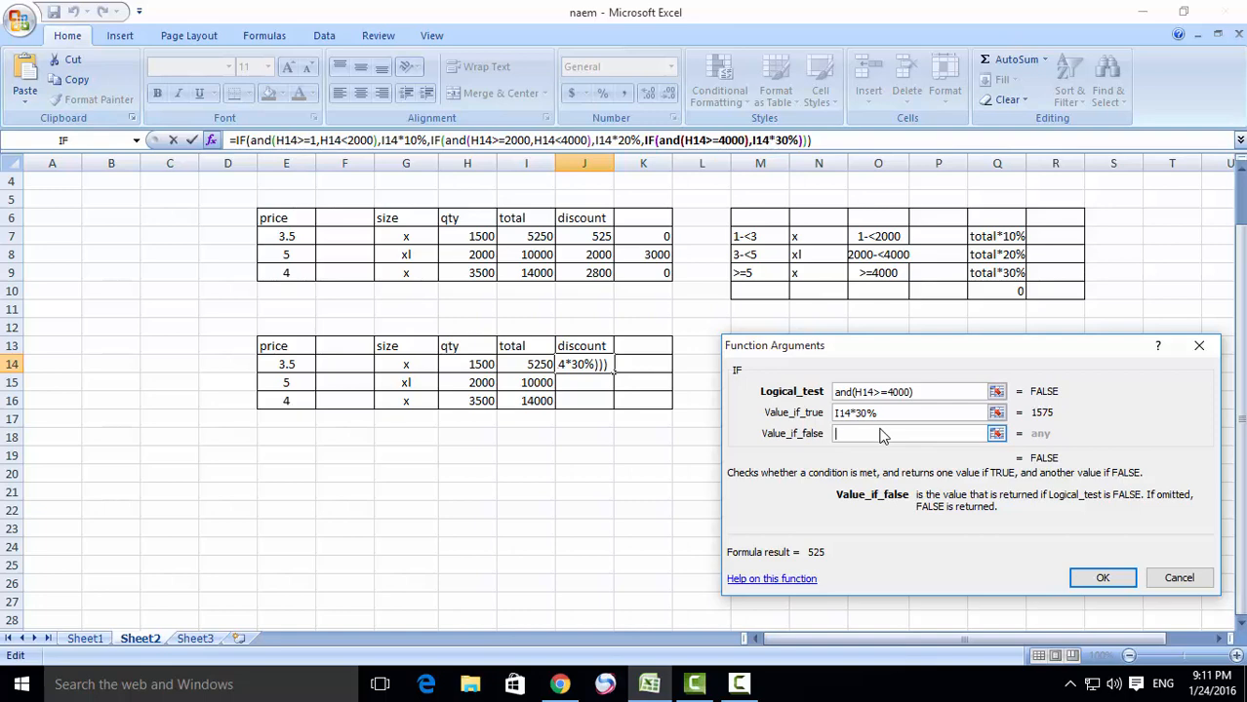
text(0)
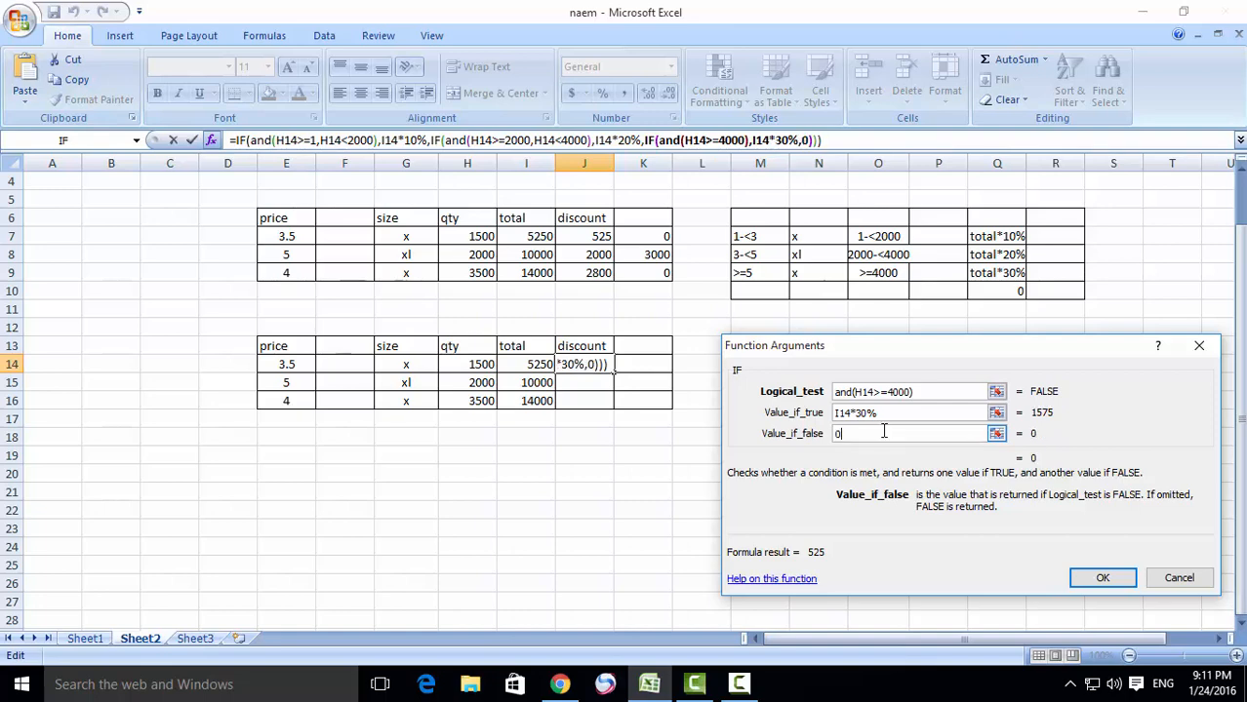
click(1101, 577)
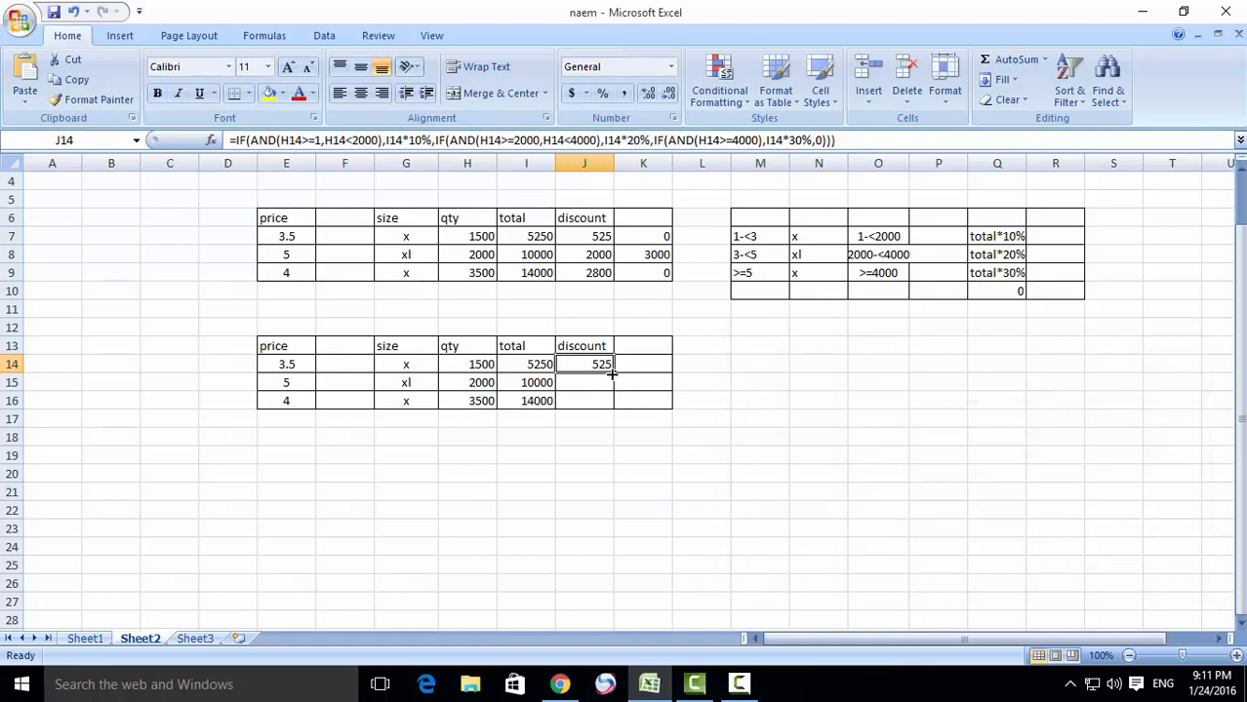
drag(611, 375, 615, 403)
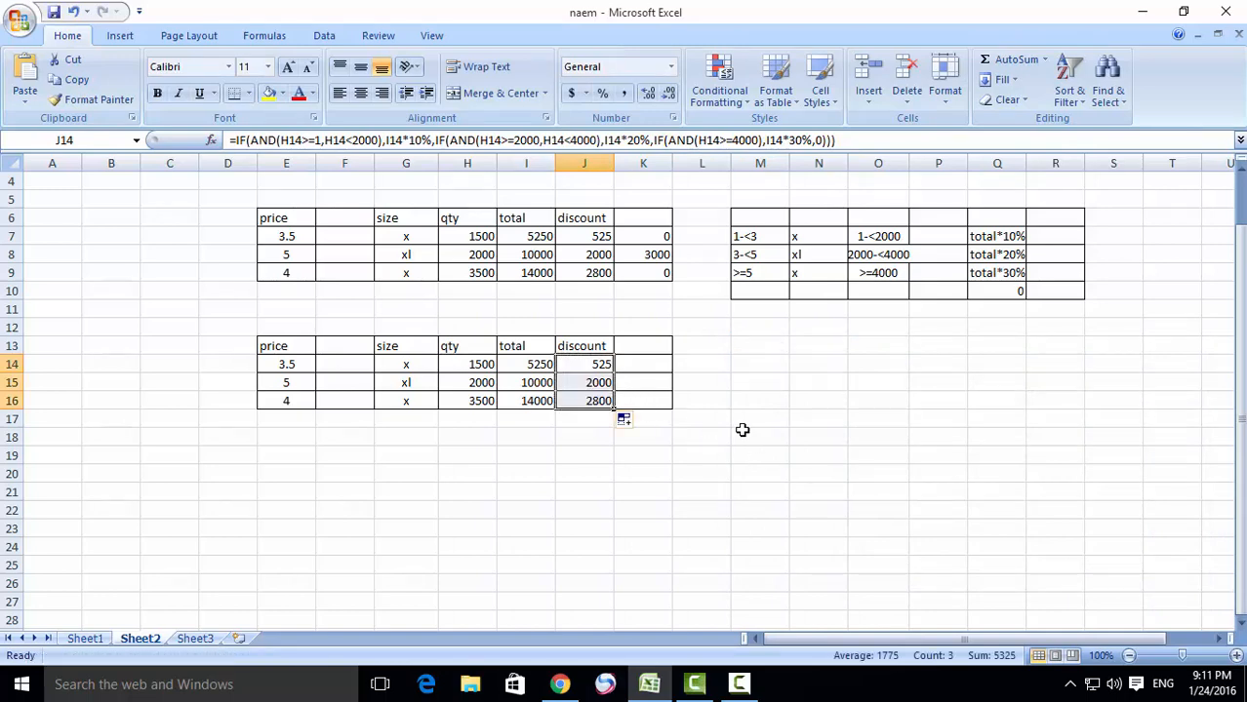